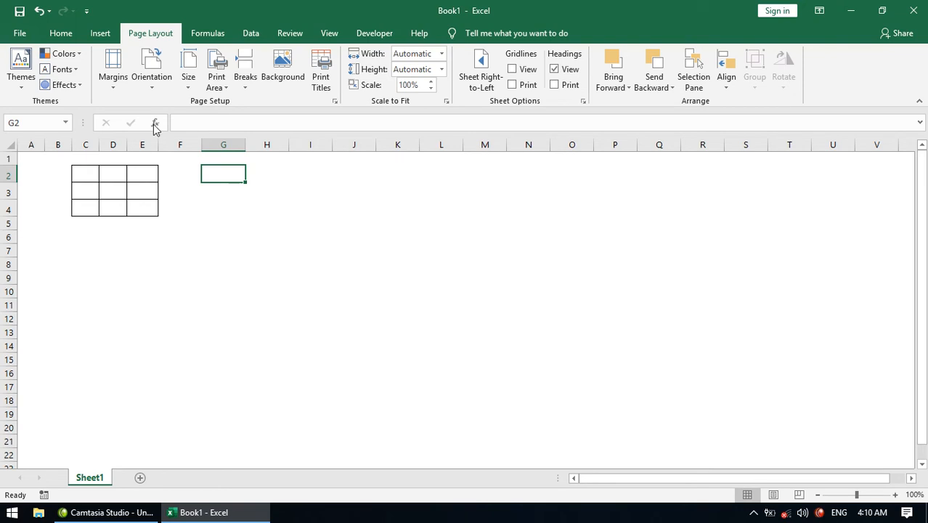
# Step: Narrow column E slightly and enter =RANDBETWEEN(1,6) in cell G2
pyautogui.moveTo(157, 146); pyautogui.dragTo(155, 145)
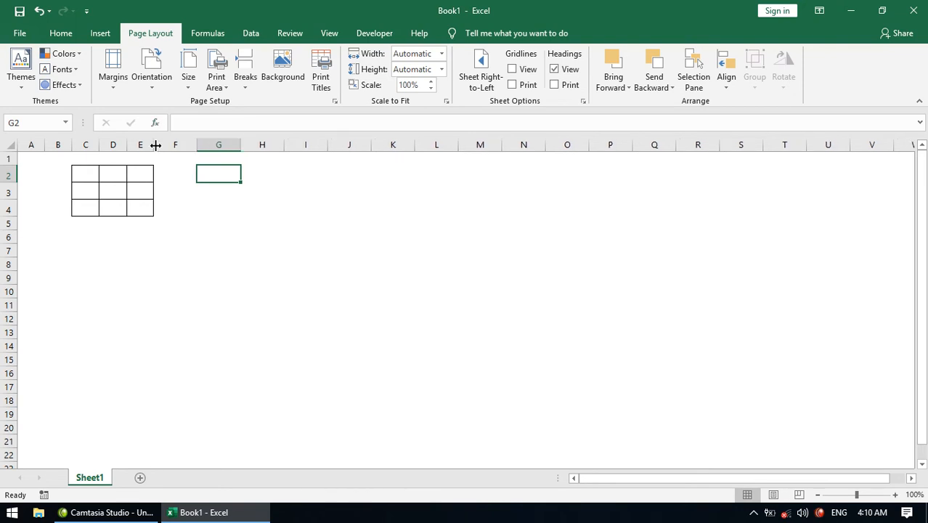
pyautogui.write('=rand')
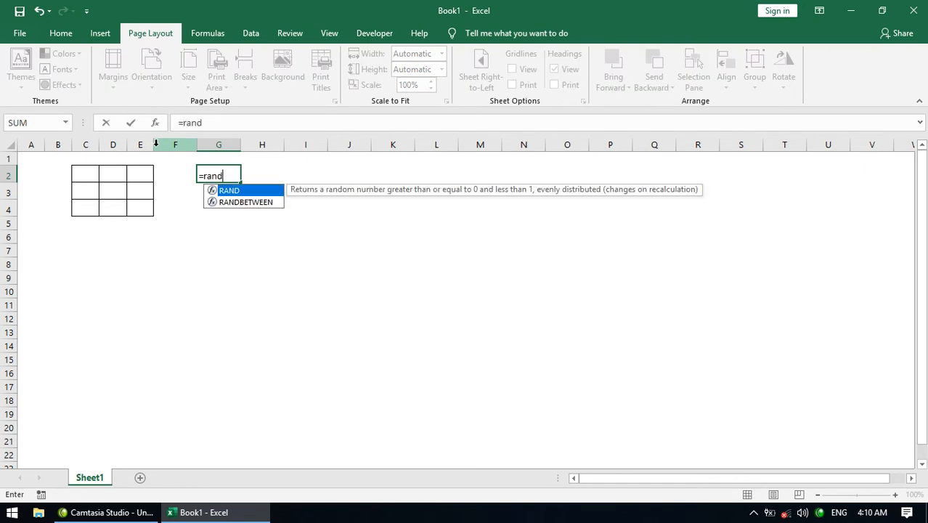
pyautogui.press('Down')
pyautogui.press('Tab')
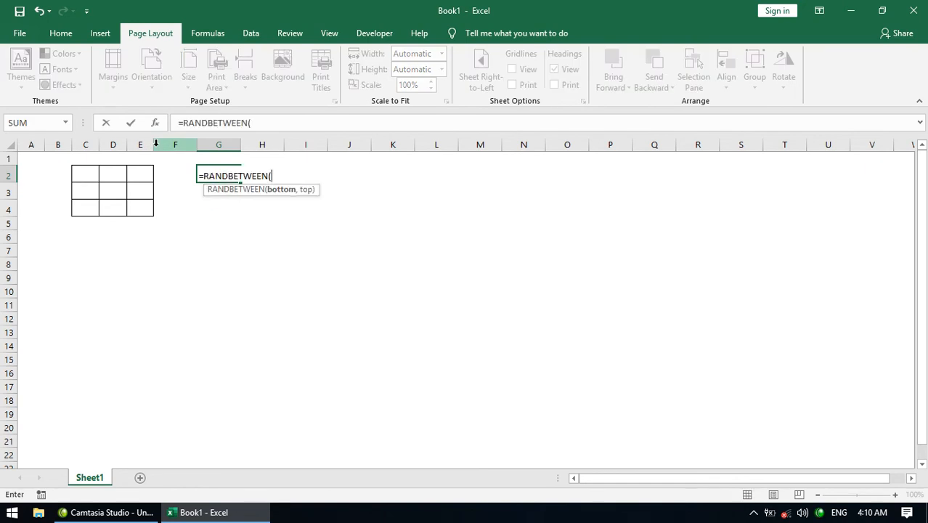
pyautogui.write('1,6')
pyautogui.press('Return')
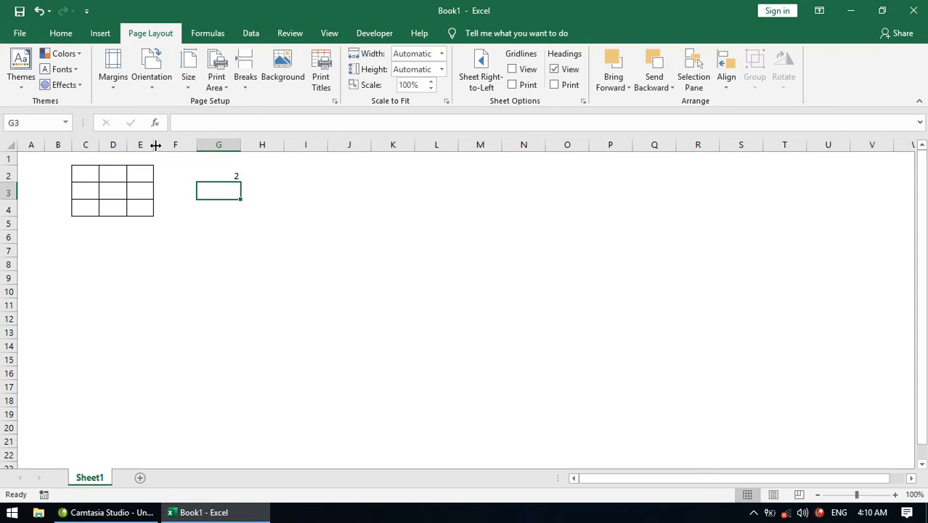
# Step: Recalculate the sheet repeatedly to test the random number in cell G2
pyautogui.click(206, 34)
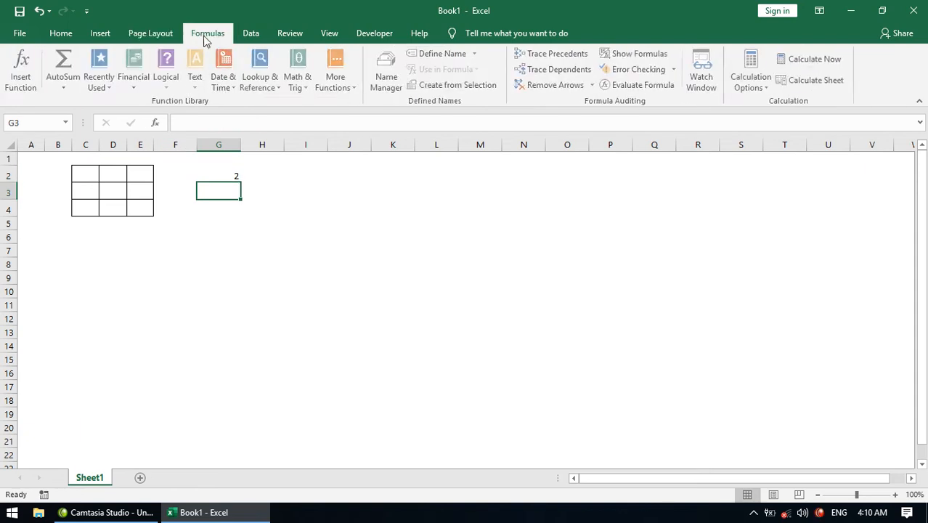
pyautogui.click(784, 83)
pyautogui.click(784, 83)
pyautogui.click(784, 83)
pyautogui.click(784, 83)
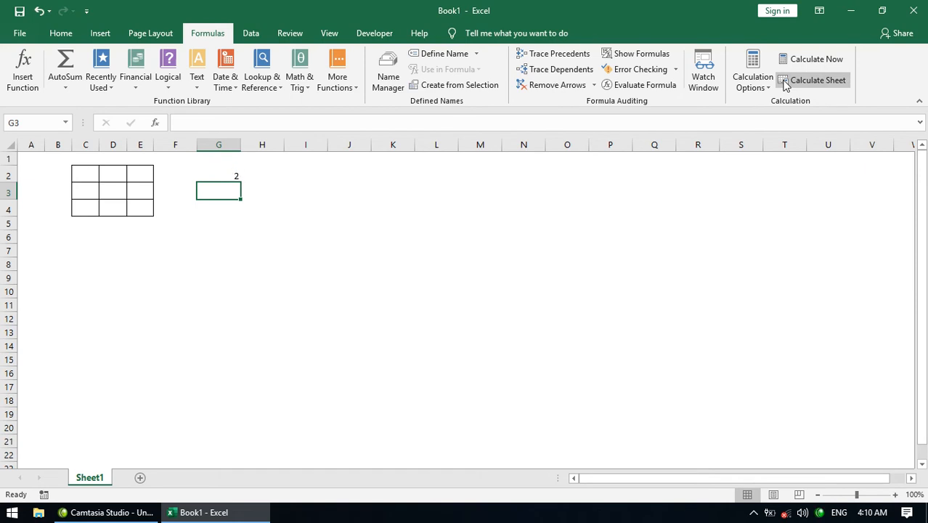
pyautogui.click(785, 85)
pyautogui.click(785, 85)
pyautogui.click(785, 85)
pyautogui.click(785, 85)
pyautogui.click(785, 85)
pyautogui.click(231, 177)
pyautogui.click(117, 191)
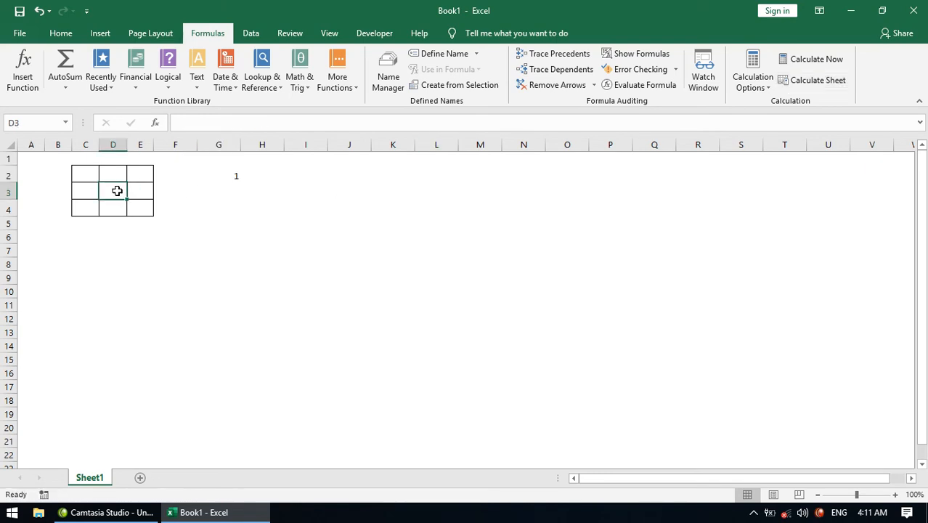
pyautogui.moveTo(137, 211); pyautogui.dragTo(112, 190)
pyautogui.click(129, 203)
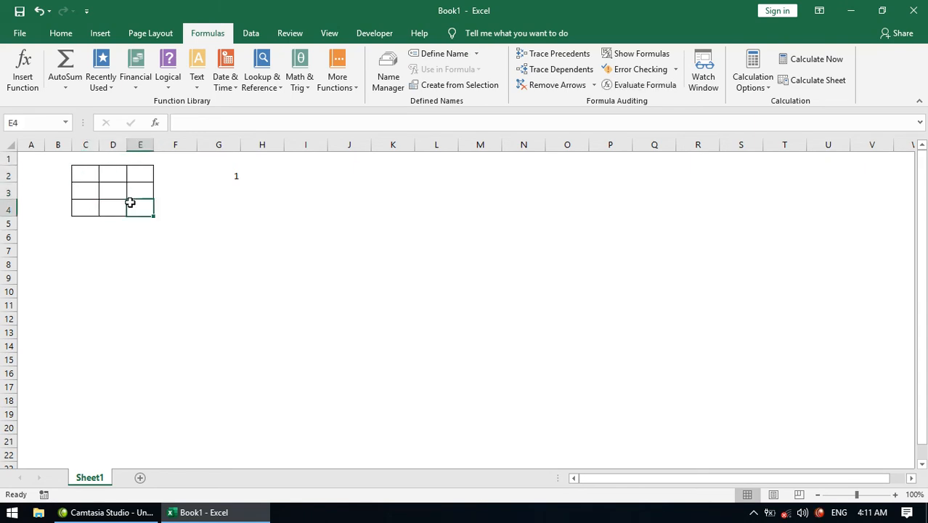
pyautogui.click(138, 176)
pyautogui.click(141, 194)
pyautogui.click(140, 207)
pyautogui.click(93, 196)
pyautogui.click(92, 177)
pyautogui.click(91, 207)
pyautogui.click(112, 191)
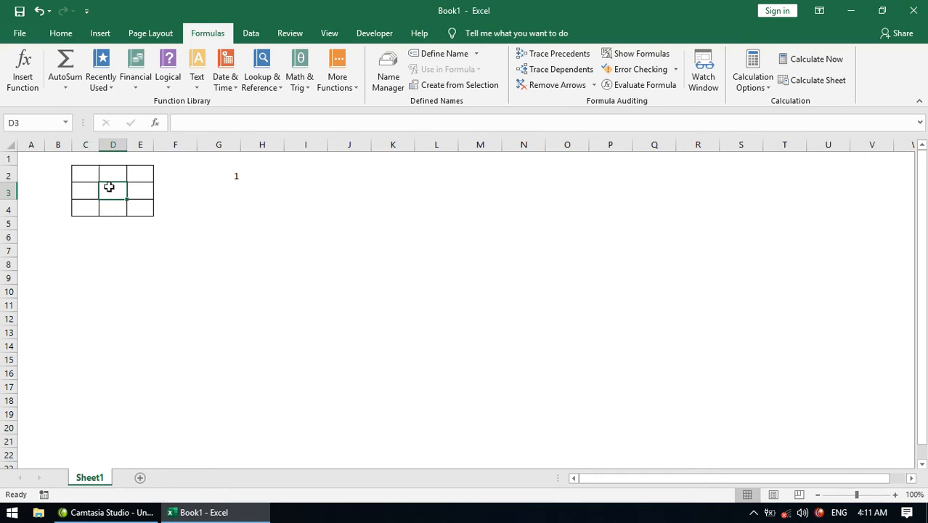
pyautogui.click(135, 203)
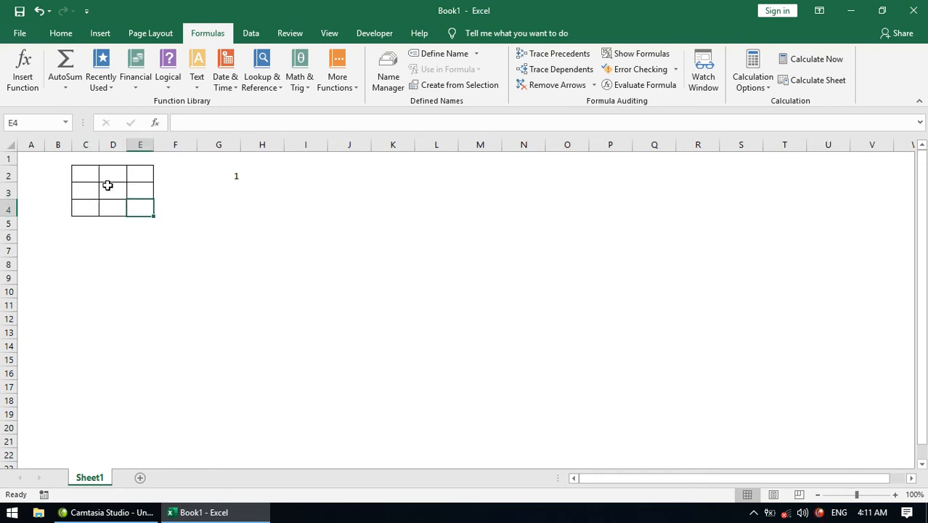
pyautogui.click(92, 169)
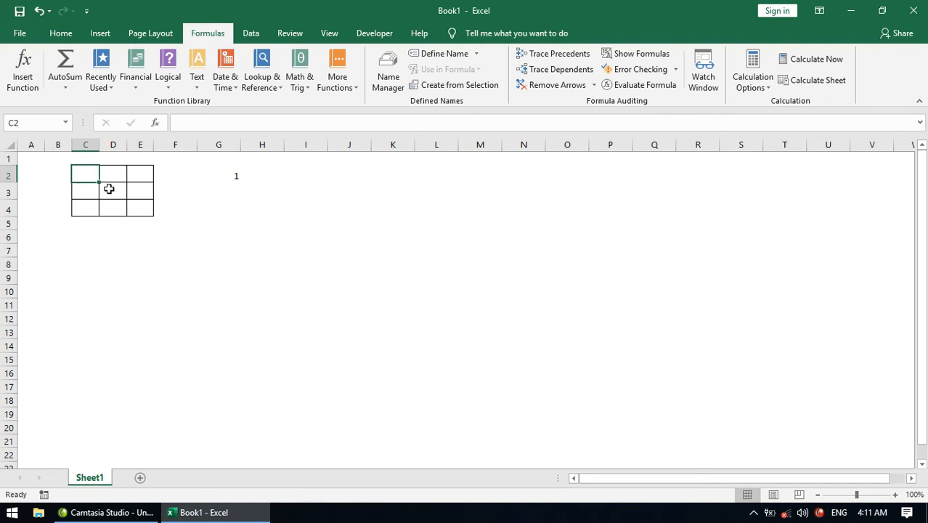
pyautogui.click(108, 189)
pyautogui.click(130, 205)
pyautogui.click(90, 173)
pyautogui.click(111, 188)
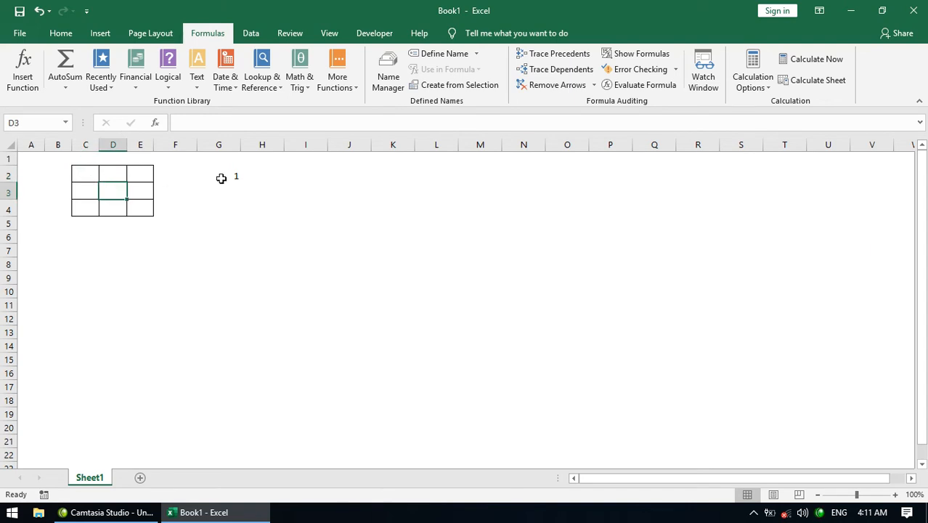
# Step: Enter =IF(OR(G2=1,G2=3,G2=5),"l","") in the grid's centre cell D3, accepting the suggested closing parenthesis
pyautogui.doubleClick(112, 190)
pyautogui.write('=if(')
pyautogui.write('o')
pyautogui.press('BackSpace')
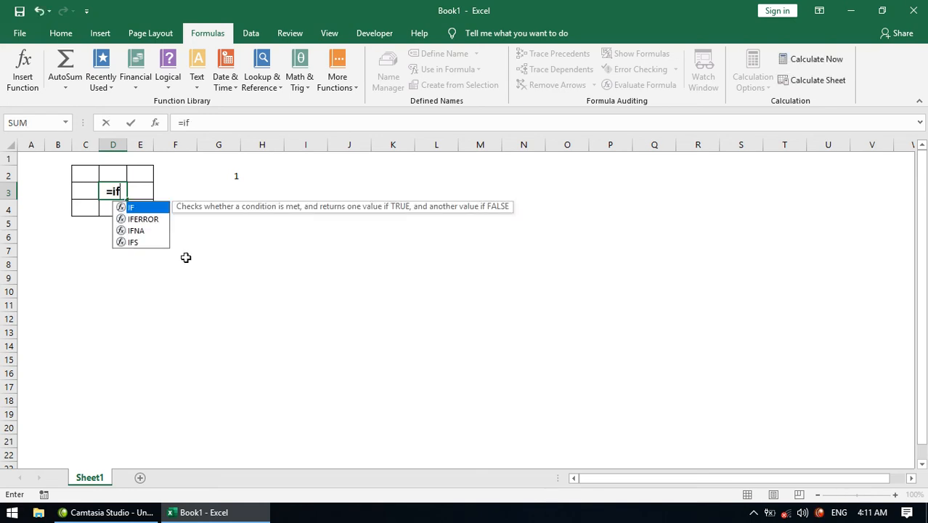
pyautogui.write('(or(')
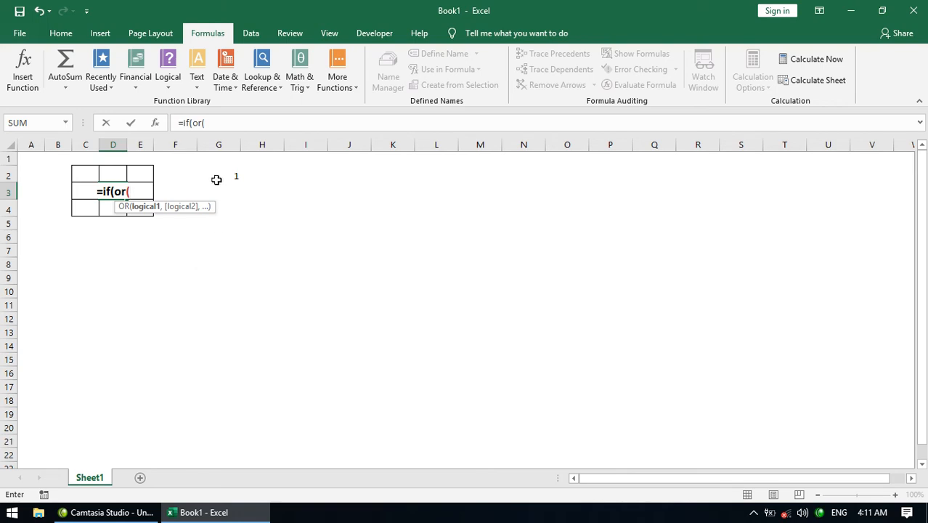
pyautogui.click(222, 175)
pyautogui.write('=')
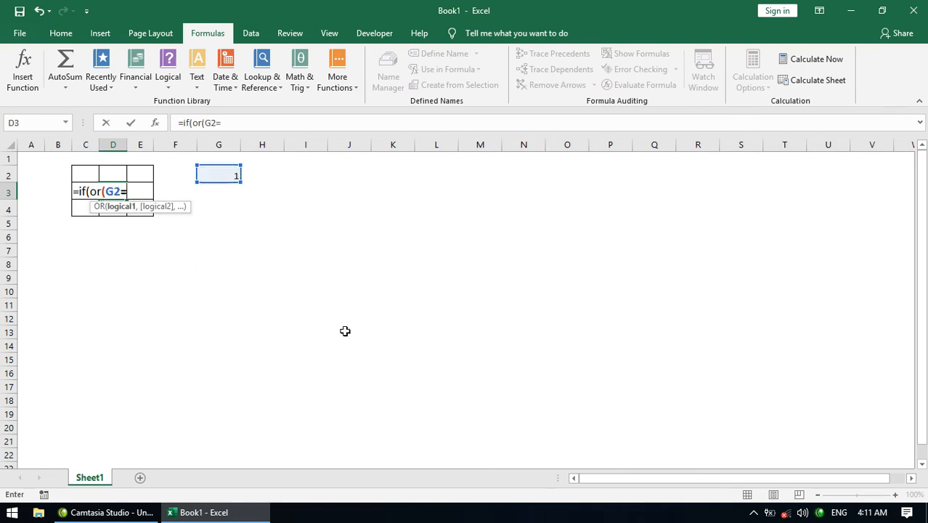
pyautogui.write('1,')
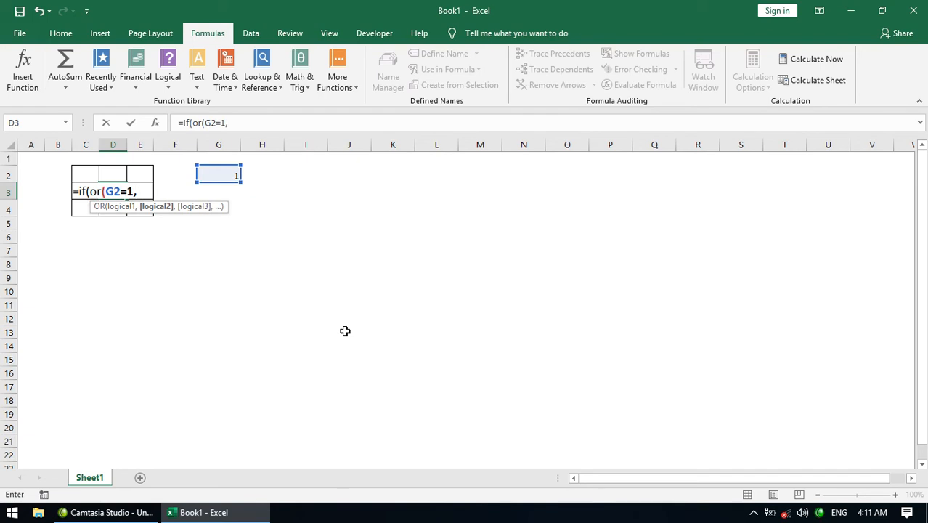
pyautogui.write('g2=')
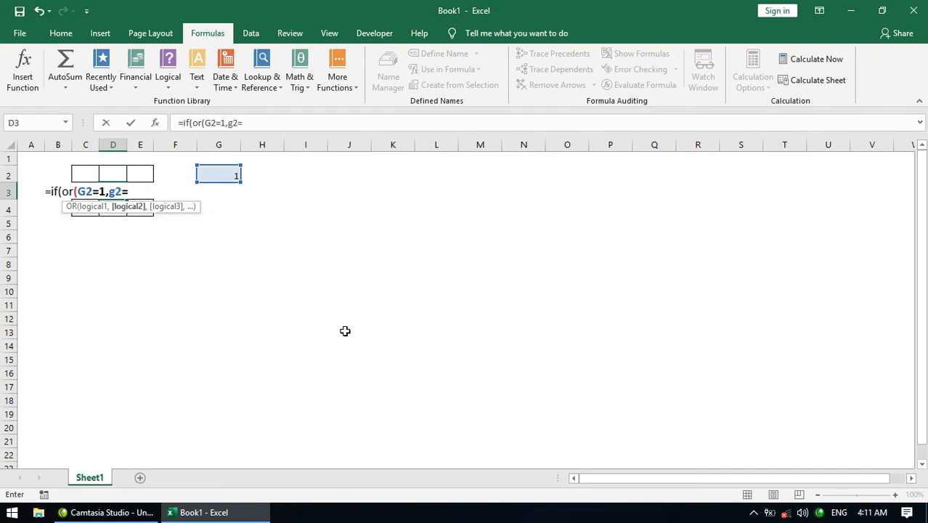
pyautogui.write('3,g')
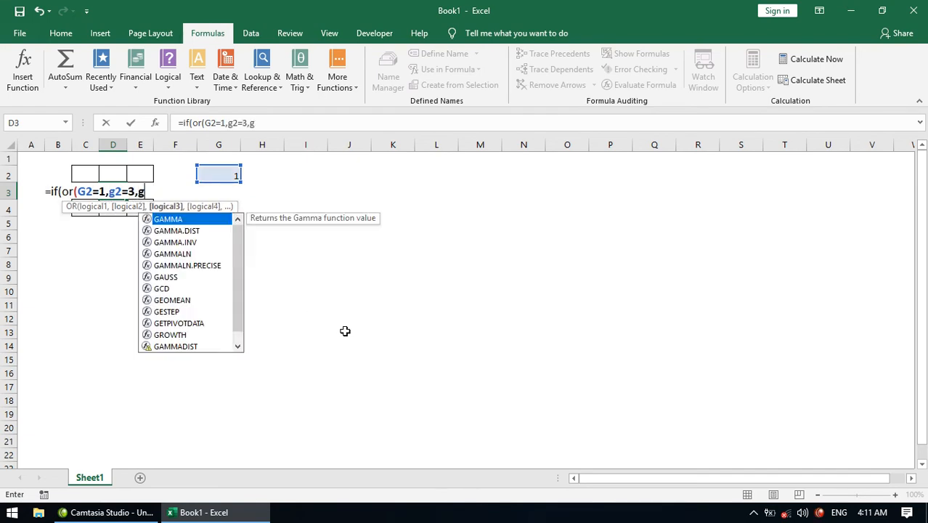
pyautogui.write('2=')
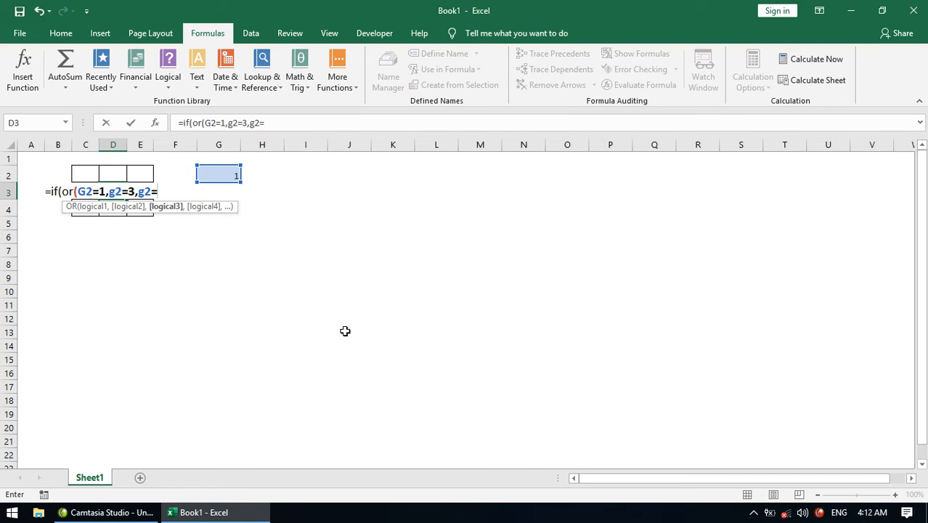
pyautogui.write('5),"I"')
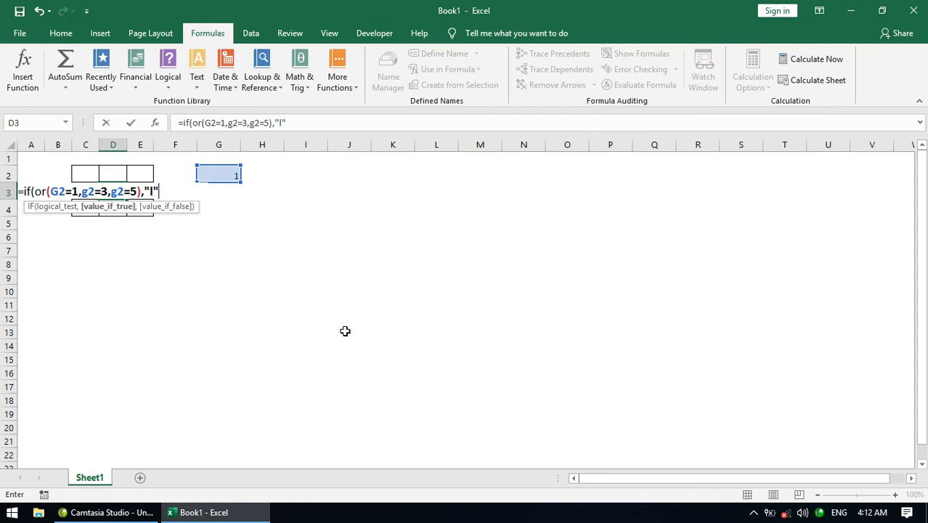
pyautogui.write(',""')
pyautogui.press('Return')
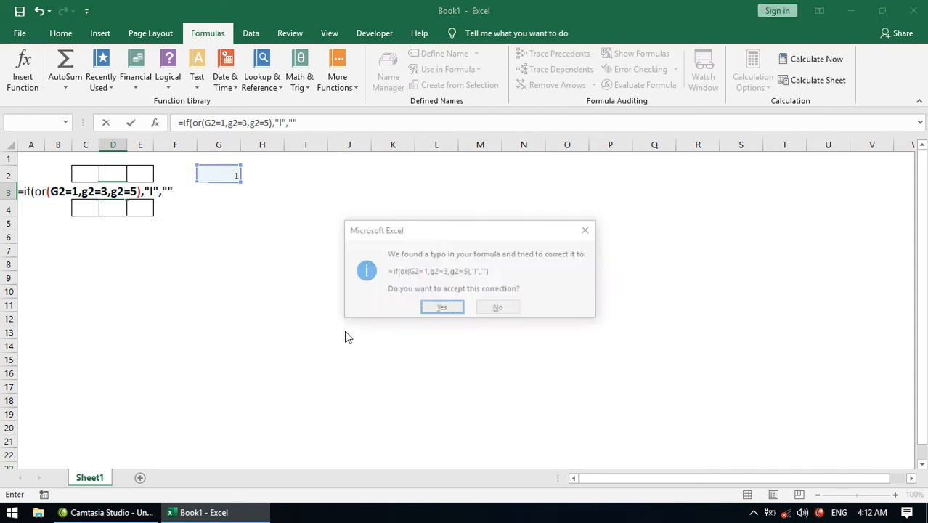
pyautogui.press('Return')
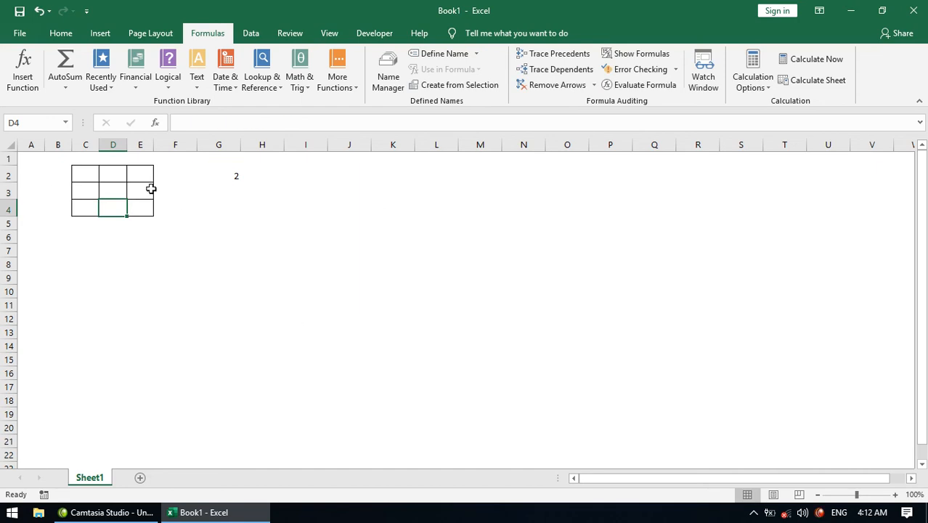
# Step: Enter =IF(OR(G2=6,G2=5,G2=4,G2=3,G2=2),"l","") in cell C2, accepting the suggested formula correction
pyautogui.click(112, 191)
pyautogui.click(90, 174)
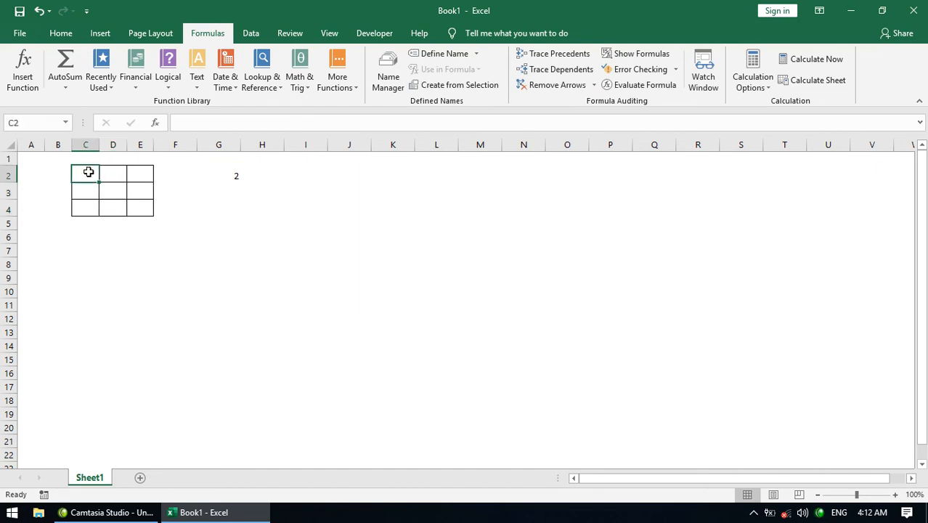
pyautogui.write('=if')
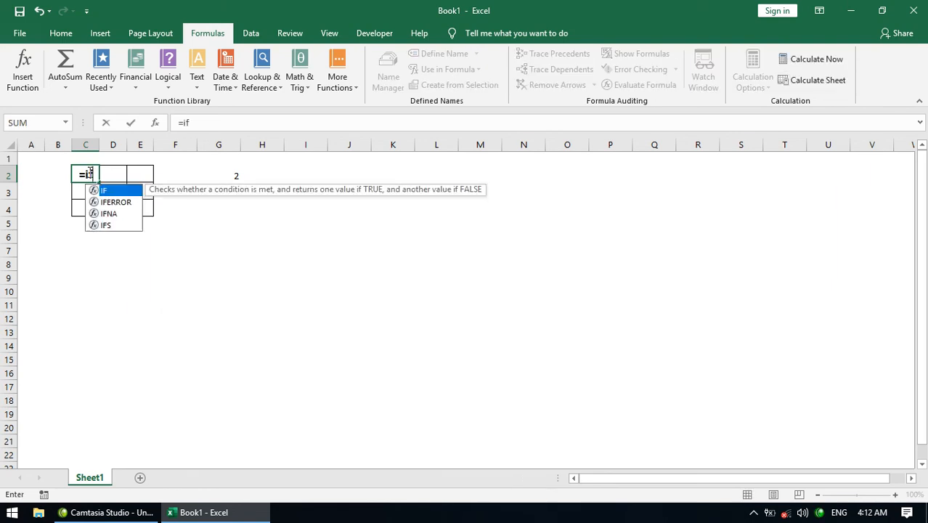
pyautogui.write('(or(g')
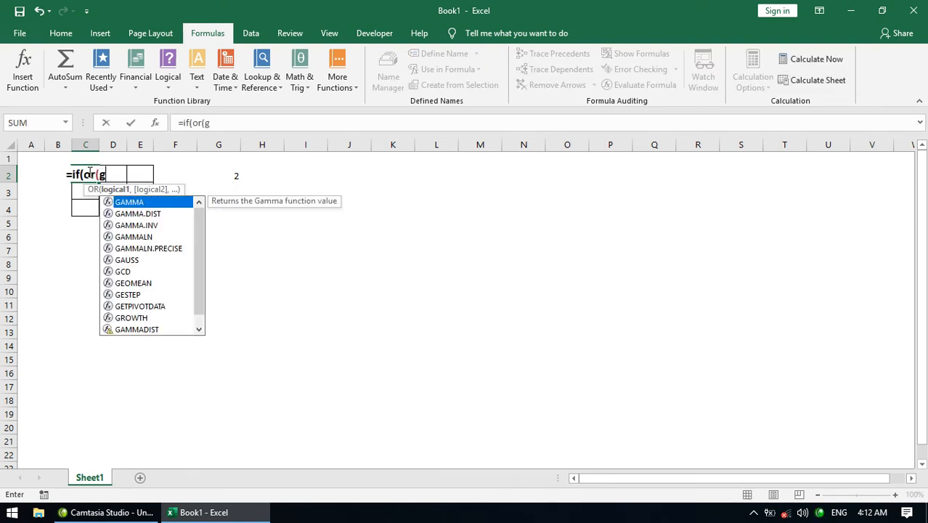
pyautogui.write('2=6,')
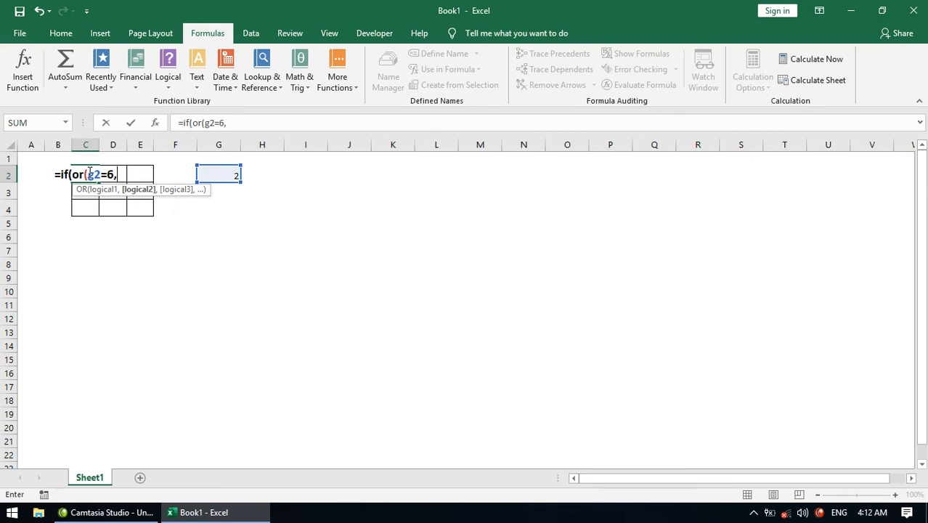
pyautogui.write('g2=')
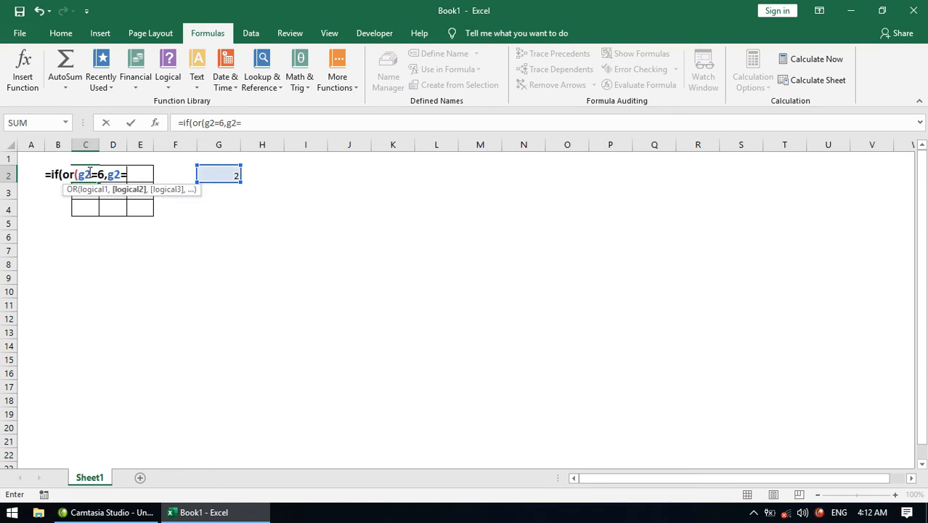
pyautogui.write('5,g2=')
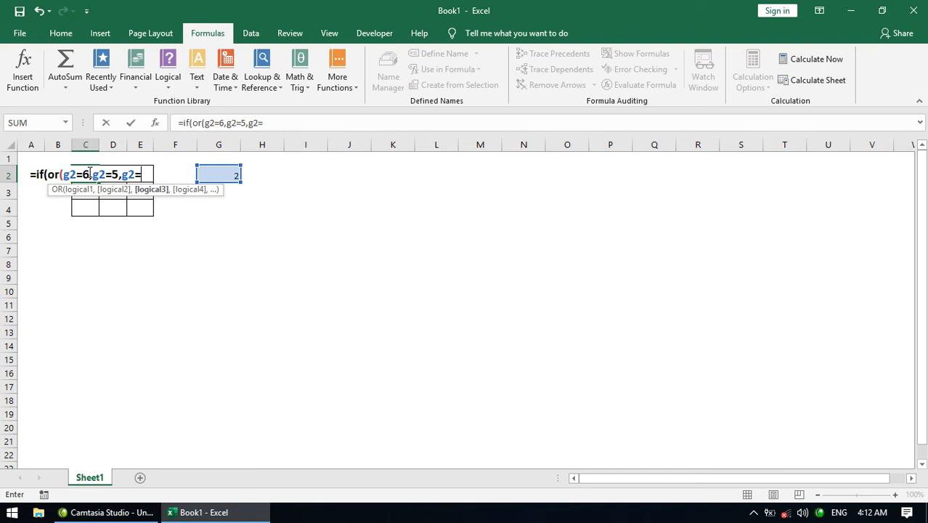
pyautogui.write('4,g2')
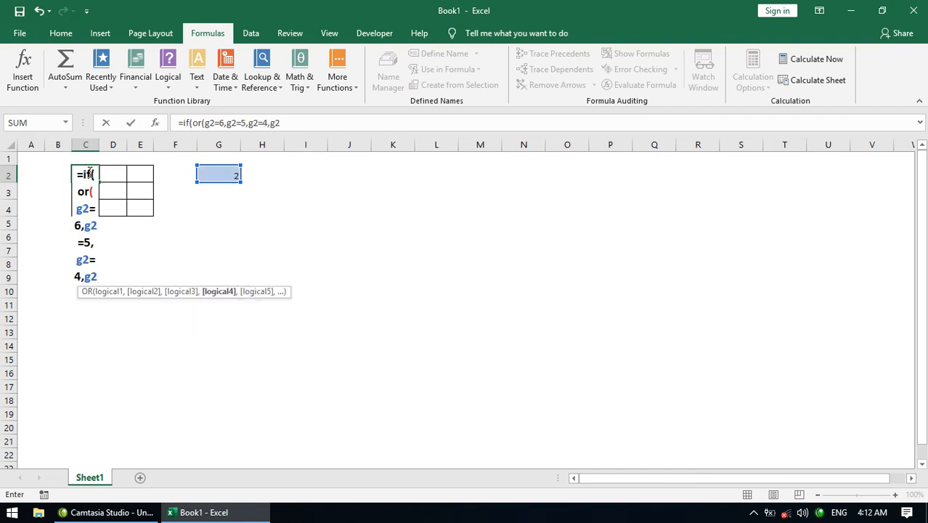
pyautogui.write('=')
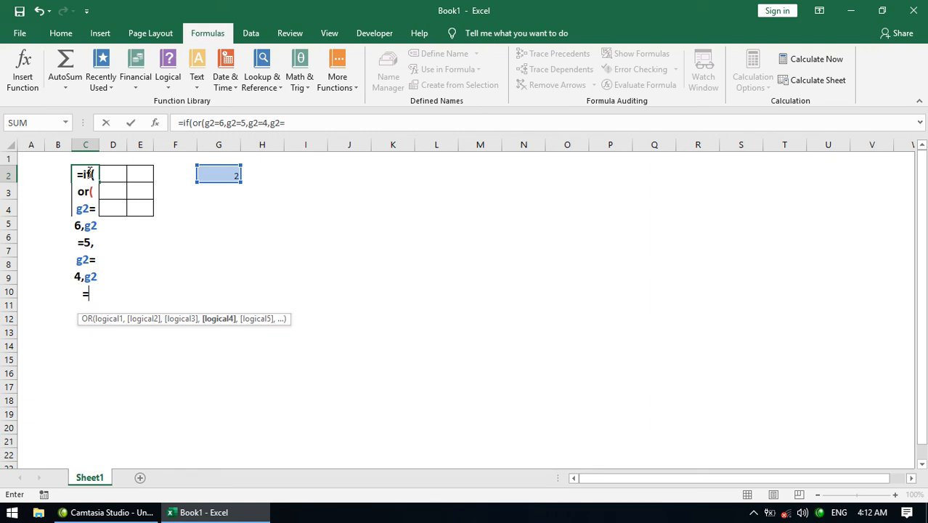
pyautogui.write('3,g2=2')
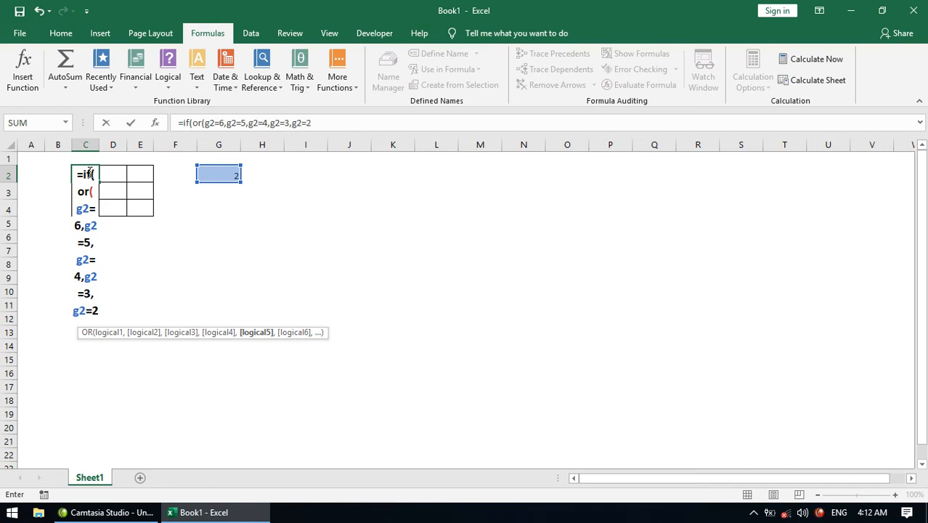
pyautogui.write('),"I",""')
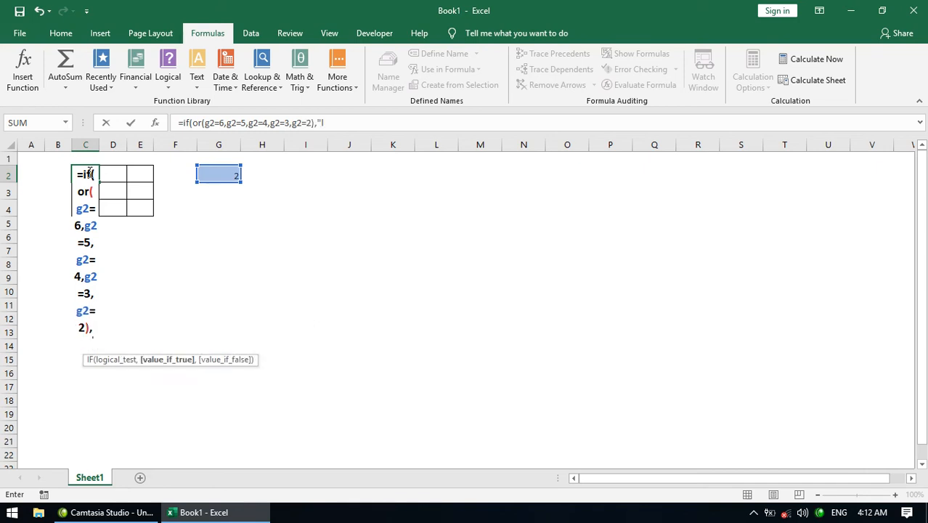
pyautogui.press('Return')
pyautogui.press('Return')
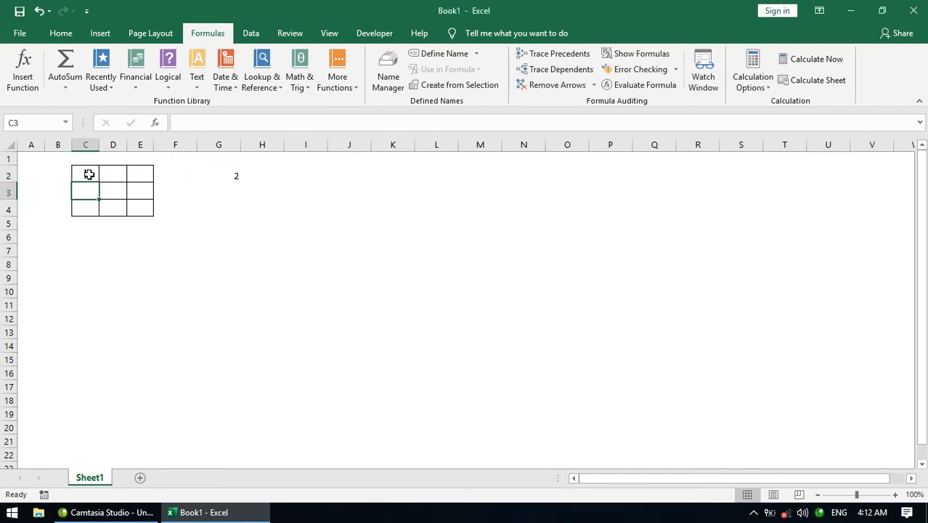
pyautogui.click(85, 175)
# Step: Enter =IF(G2=2,"l","") in cell C3 of the grid
pyautogui.click(88, 189)
pyautogui.write('=if(')
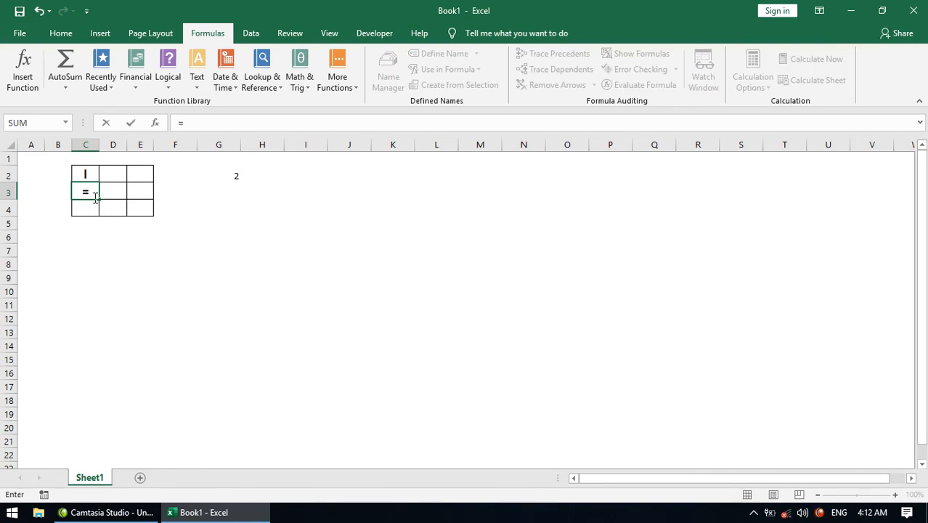
pyautogui.click(221, 173)
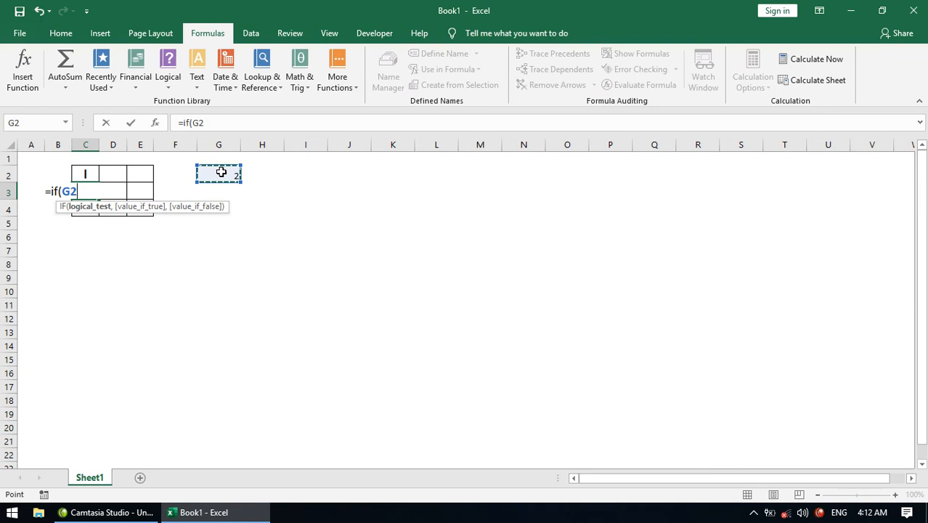
pyautogui.write('=')
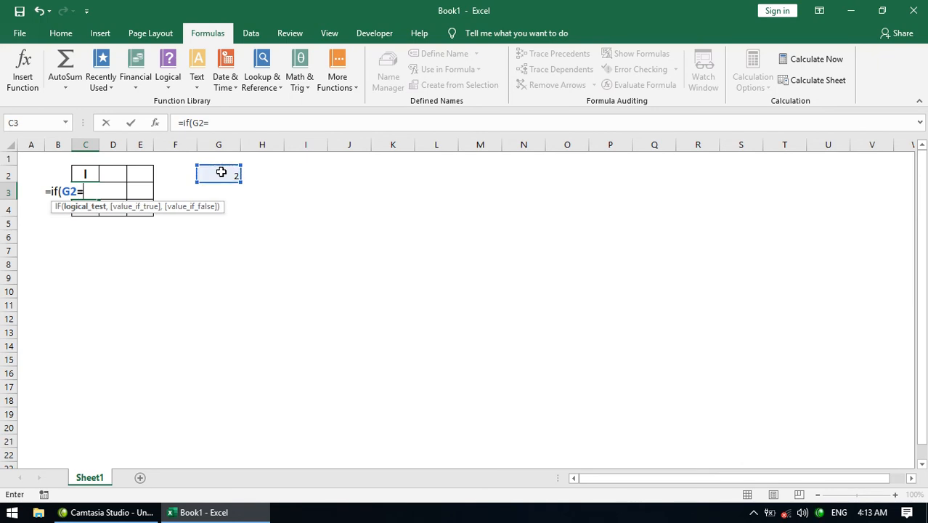
pyautogui.write('2,')
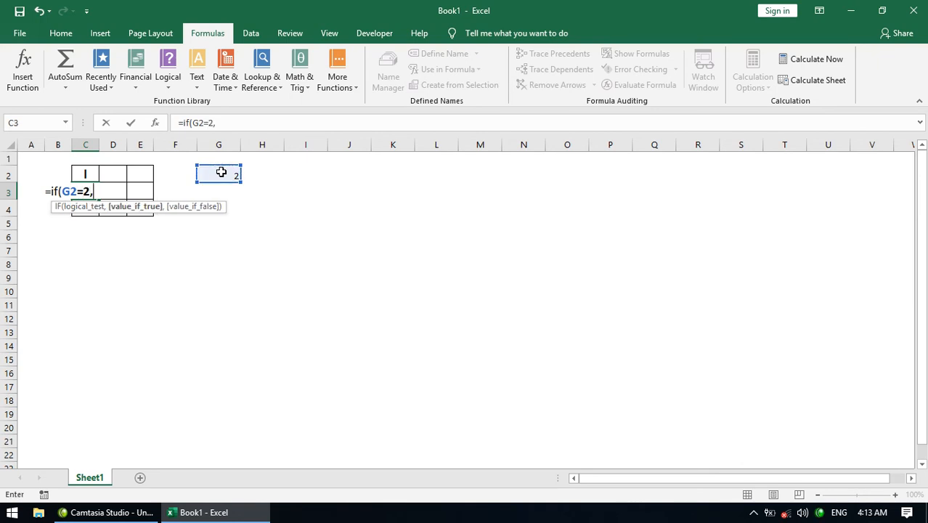
pyautogui.write('"I",""')
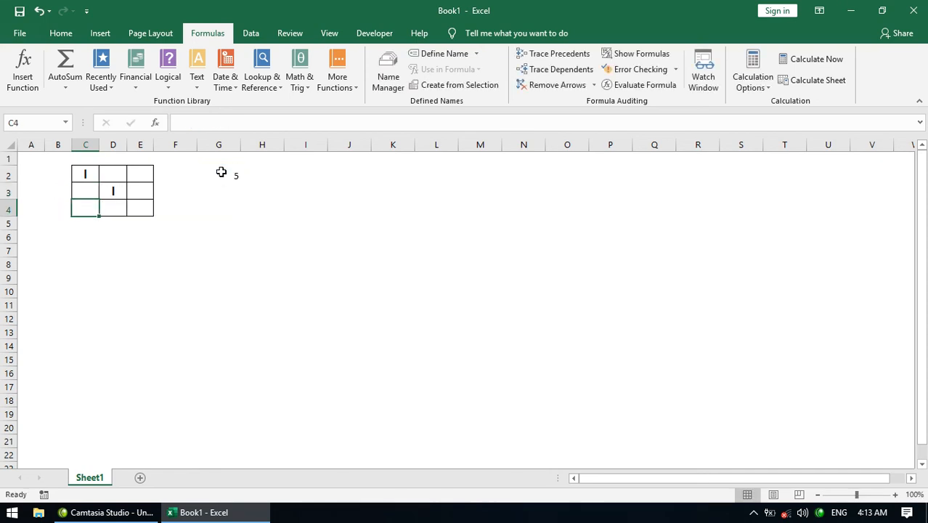
# Step: Copy the formula from cell C3 to E3 and correct its reference so it reads =IF(G2=2,"l","")
pyautogui.click(82, 188)
pyautogui.hotkey('ctrl', 'c')
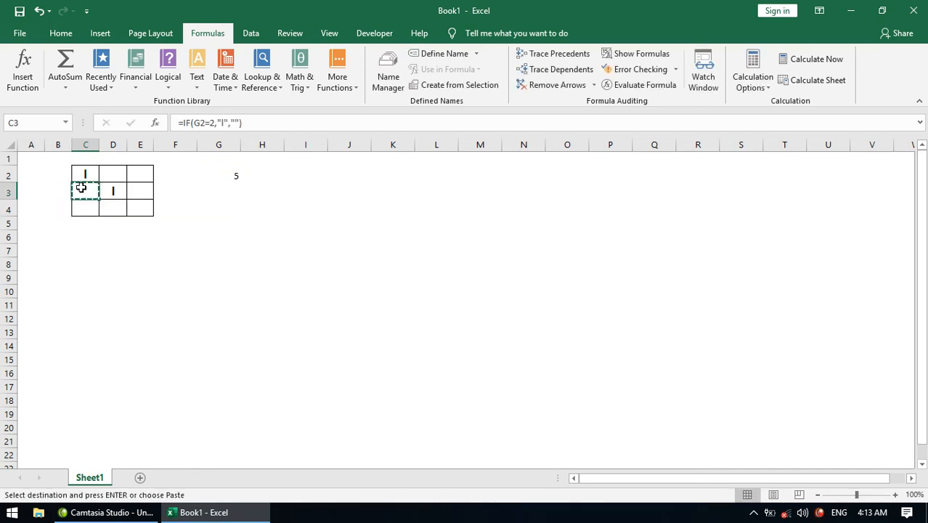
pyautogui.click(134, 189)
pyautogui.hotkey('ctrl', 'v')
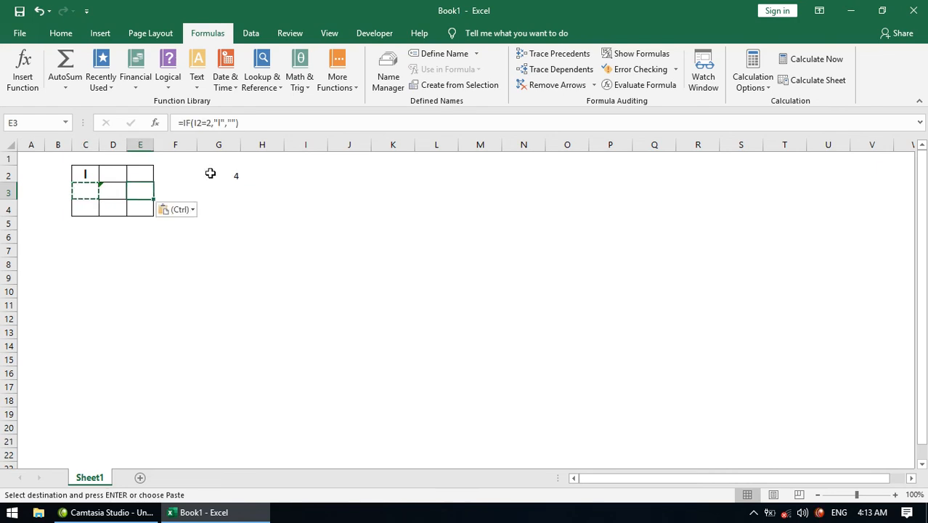
pyautogui.doubleClick(138, 189)
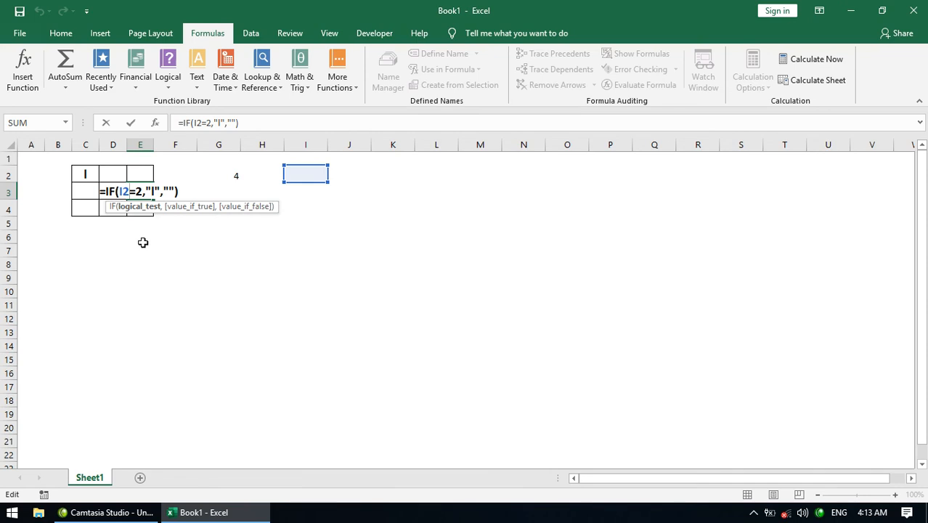
pyautogui.press('BackSpace')
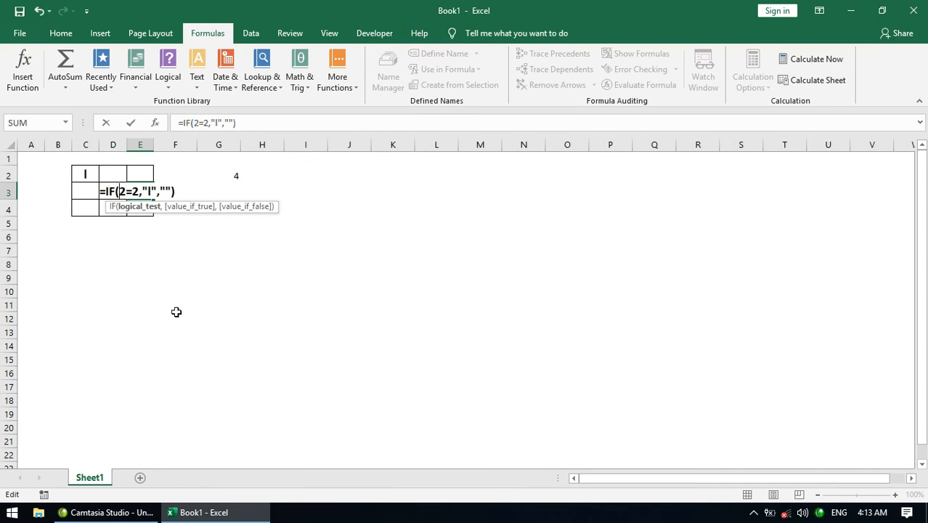
pyautogui.press('Return')
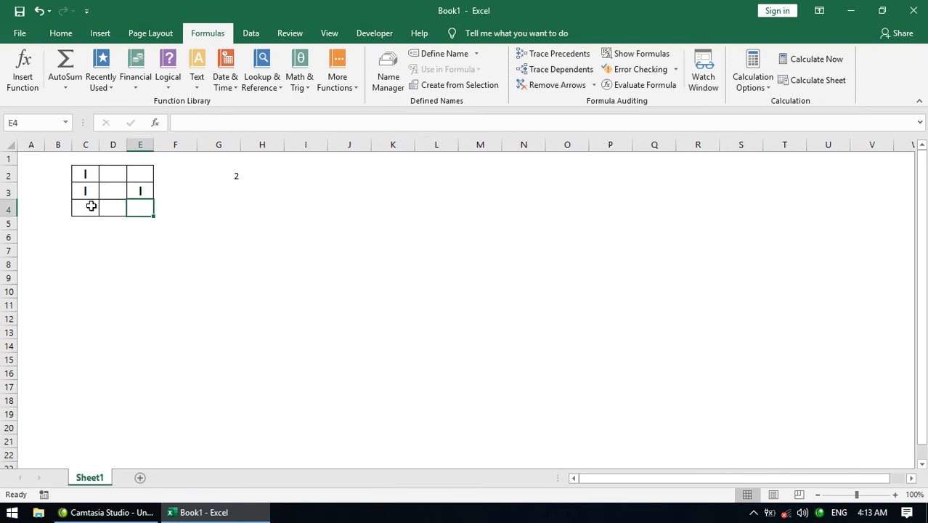
# Step: Enter =IF(OR(G2=4,G2=5,G2=6),"l","") in cell C4, accepting the suggested formula correction
pyautogui.click(89, 209)
pyautogui.click(85, 175)
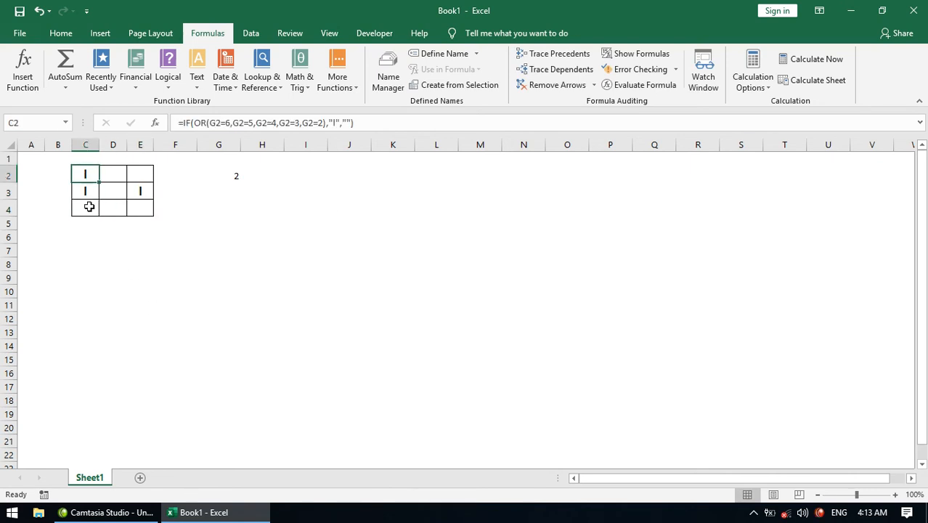
pyautogui.click(87, 207)
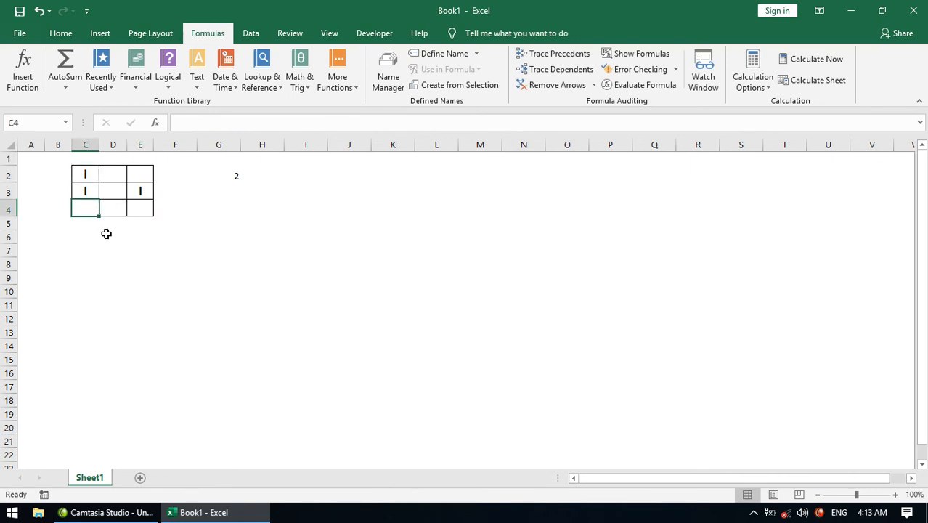
pyautogui.write('=if(')
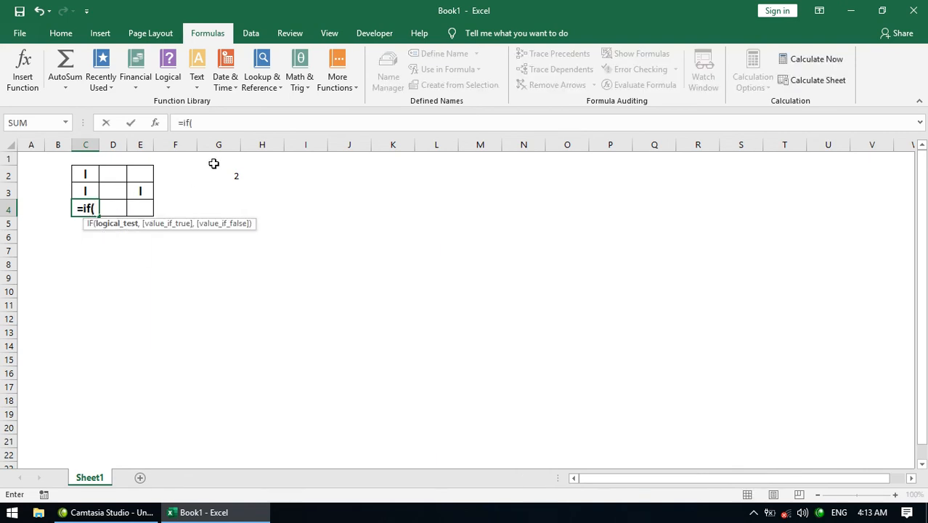
pyautogui.write('g')
pyautogui.press('BackSpace')
pyautogui.write('or(')
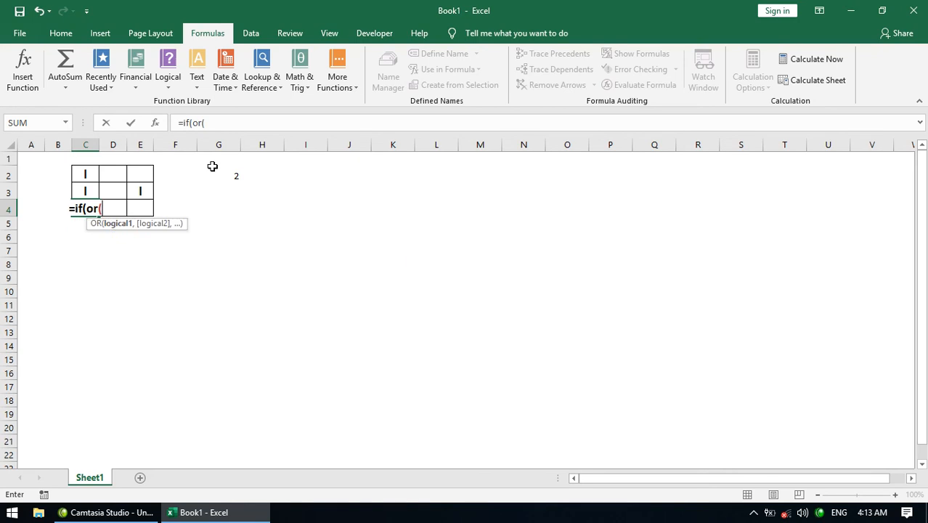
pyautogui.write('g2=4,')
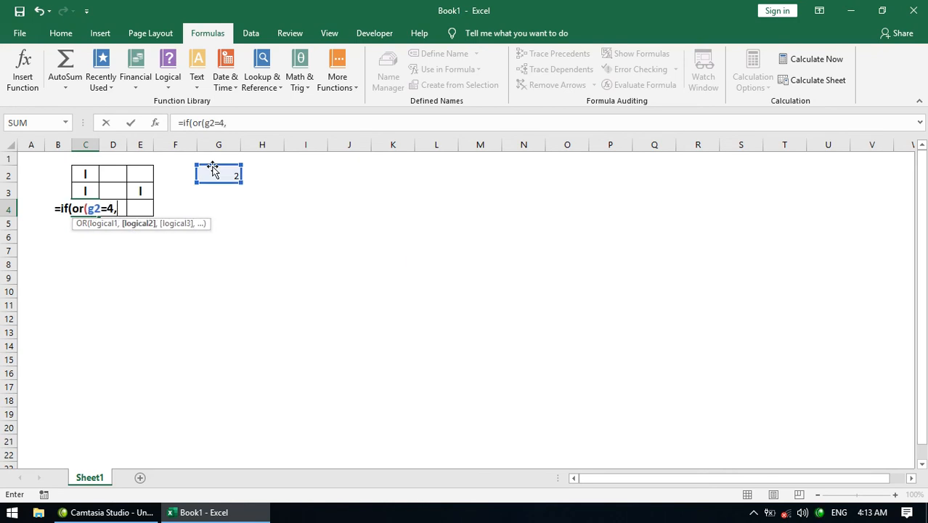
pyautogui.write('g2=5,')
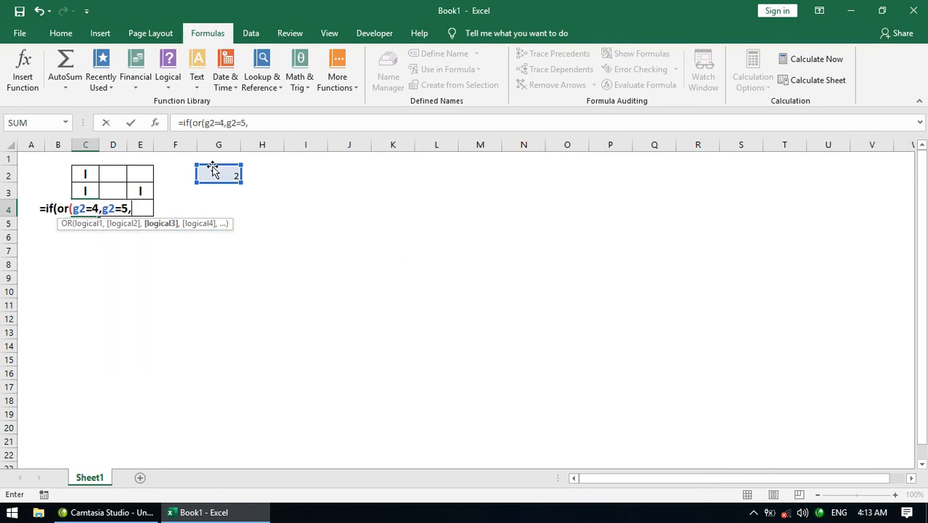
pyautogui.write('g2=6),"I')
pyautogui.write(',""')
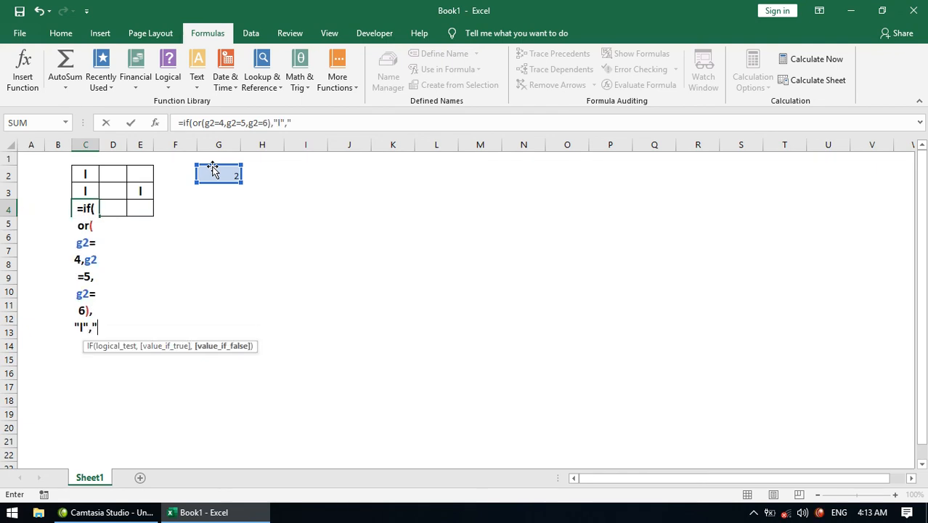
pyautogui.press('Return')
pyautogui.press('Return')
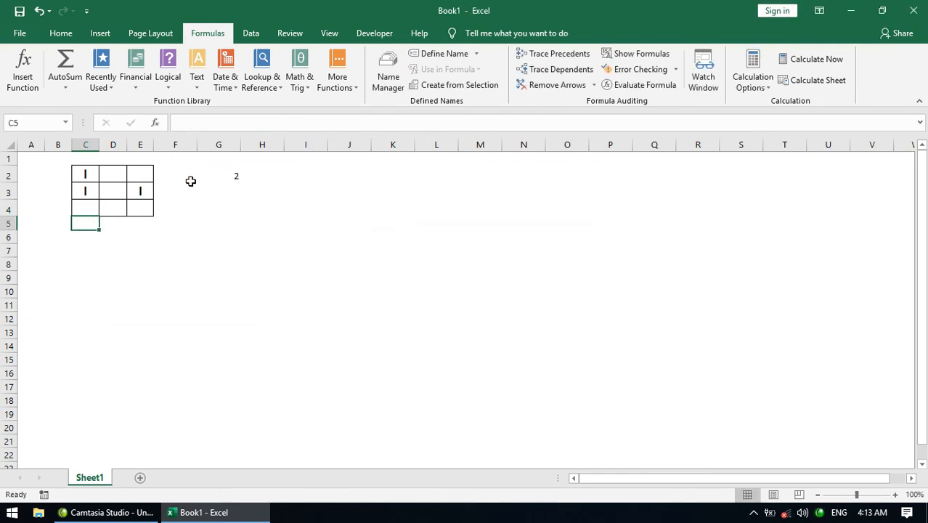
pyautogui.click(134, 205)
pyautogui.write('=')
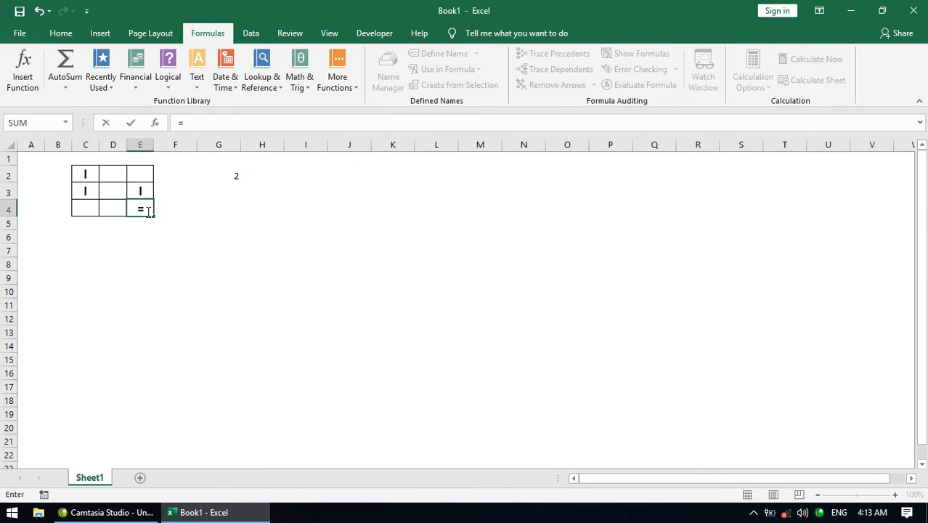
pyautogui.press('Escape')
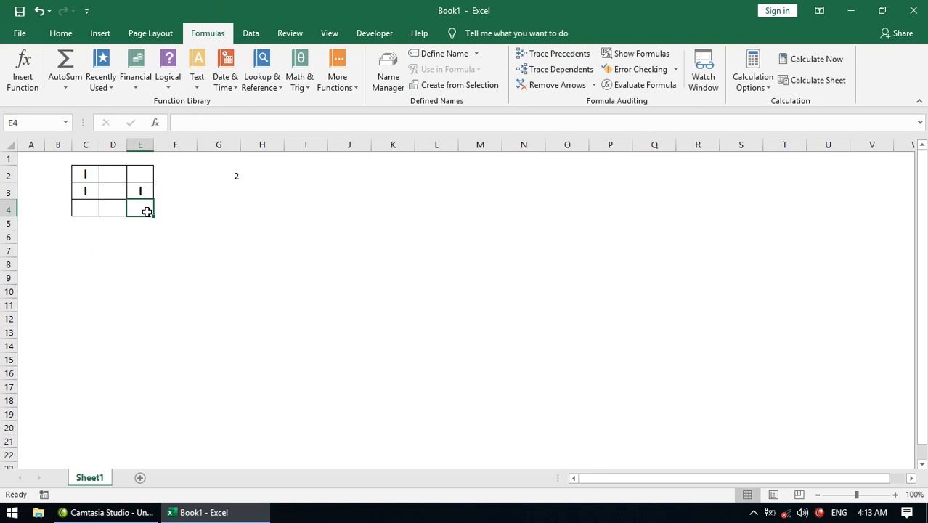
# Step: Change the condition in cell C3's formula to G2=6
pyautogui.click(91, 191)
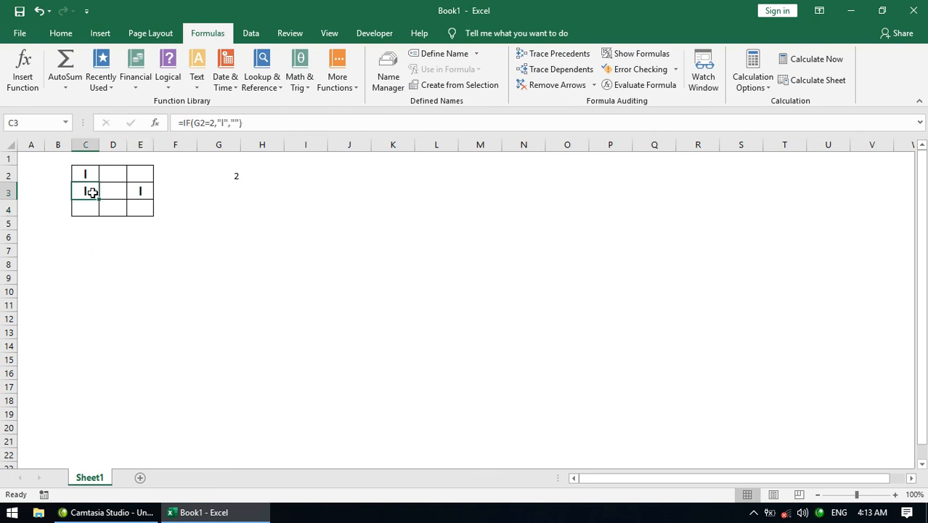
pyautogui.doubleClick(90, 191)
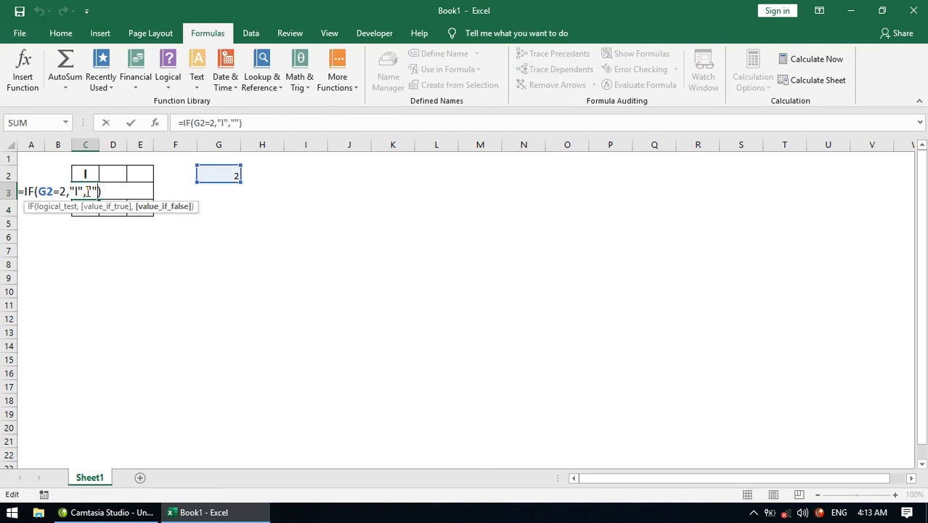
pyautogui.click(67, 191)
pyautogui.press('BackSpace')
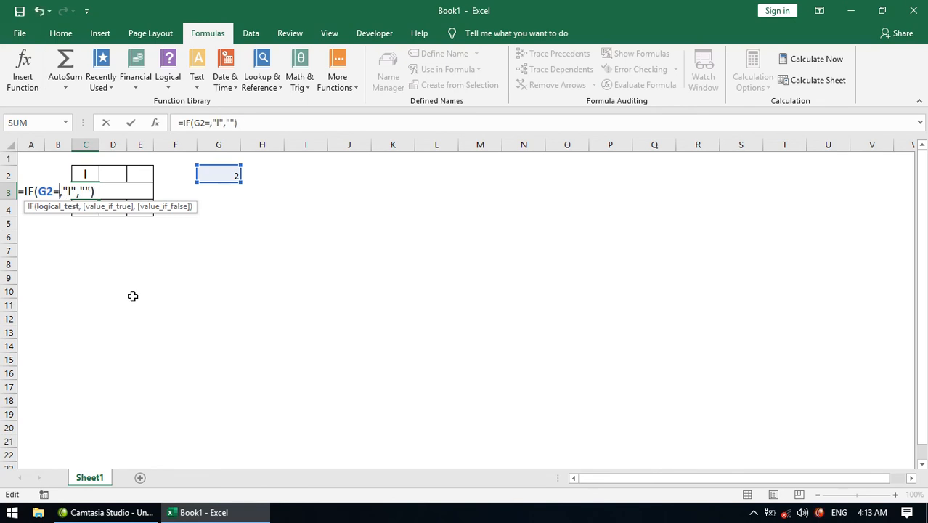
pyautogui.write('6')
pyautogui.press('Return')
# Step: Edit the formula in cell E3 so that it tests for G2=6
pyautogui.click(141, 196)
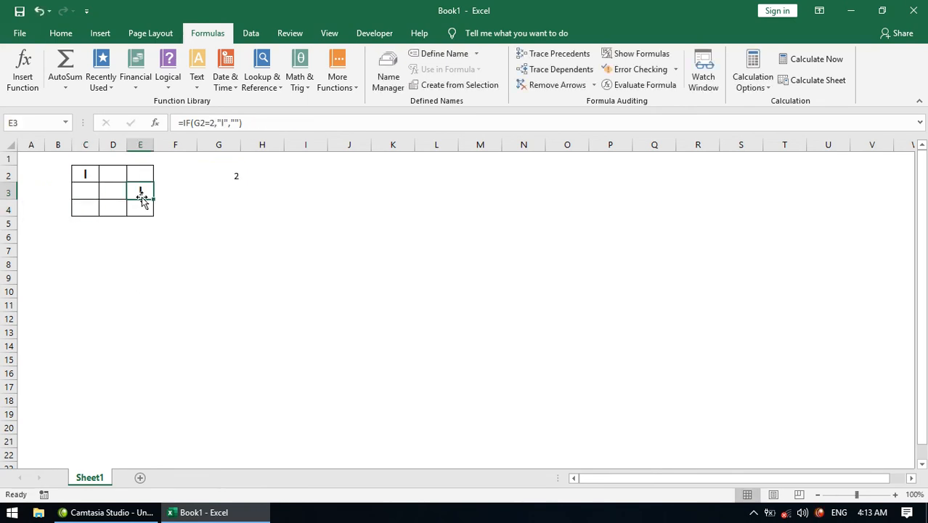
pyautogui.doubleClick(142, 194)
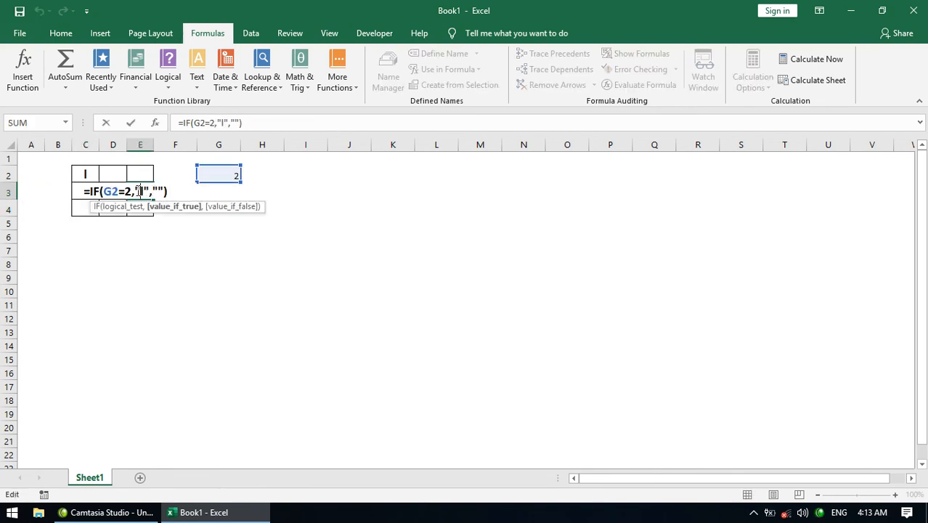
pyautogui.press('BackSpace')
pyautogui.write('6')
pyautogui.press('Return')
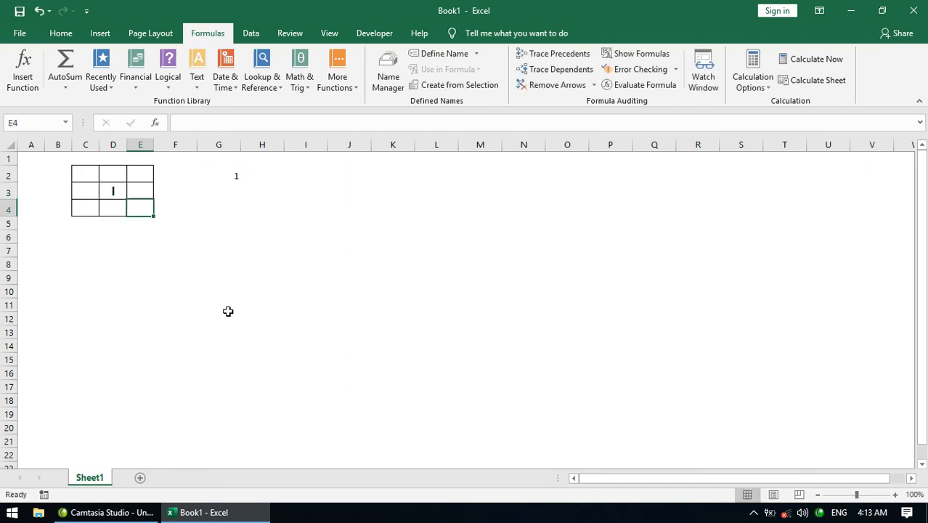
# Step: Enter =IF(OR(G2=2,G2=3,G2=4,G2=5,G2=6),"l","") in cell E4, accepting the suggested formula correction
pyautogui.click(95, 207)
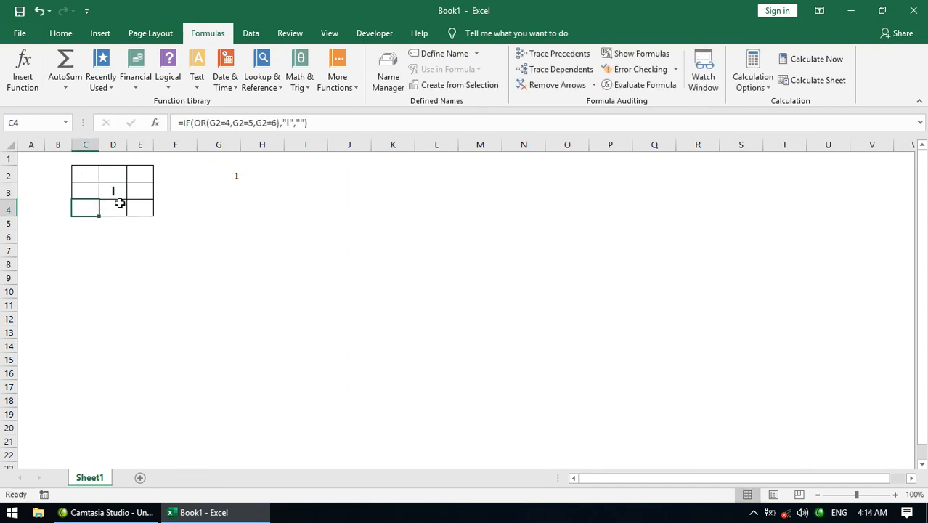
pyautogui.click(130, 207)
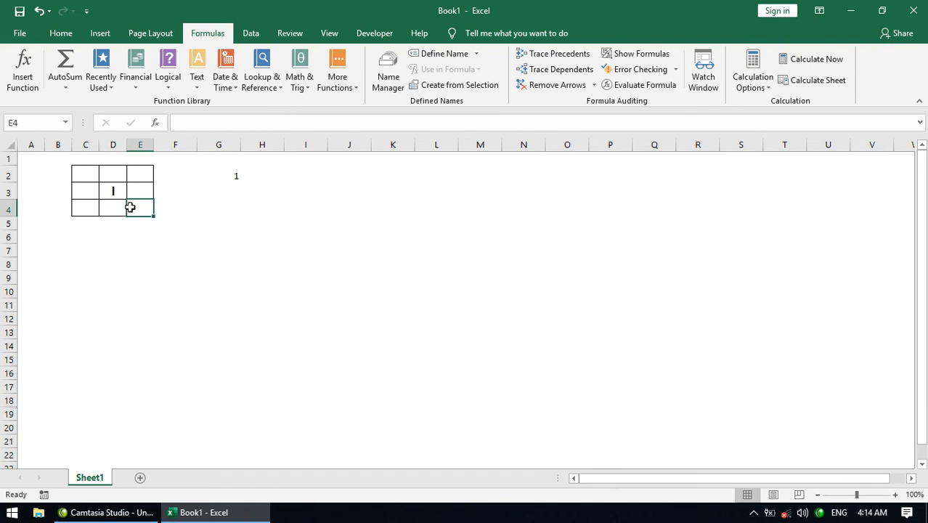
pyautogui.write('=i')
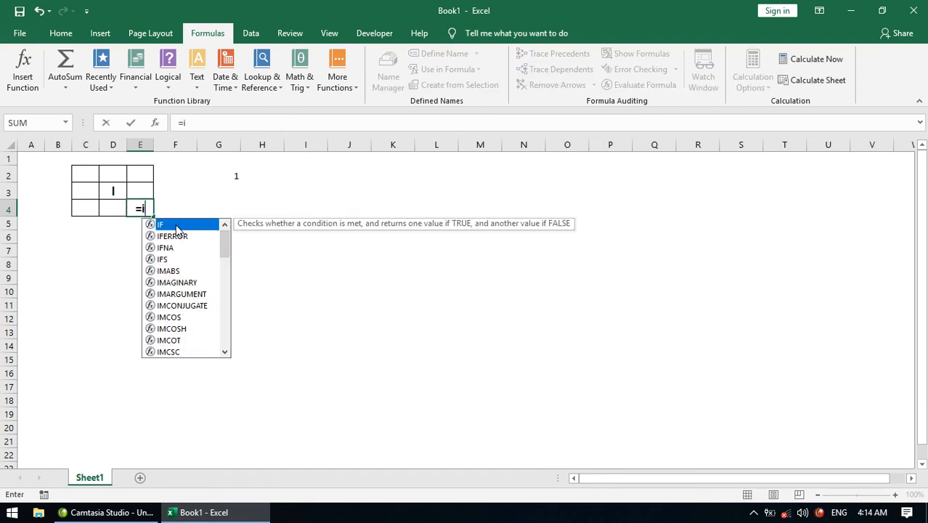
pyautogui.write('f(or(g2=2,')
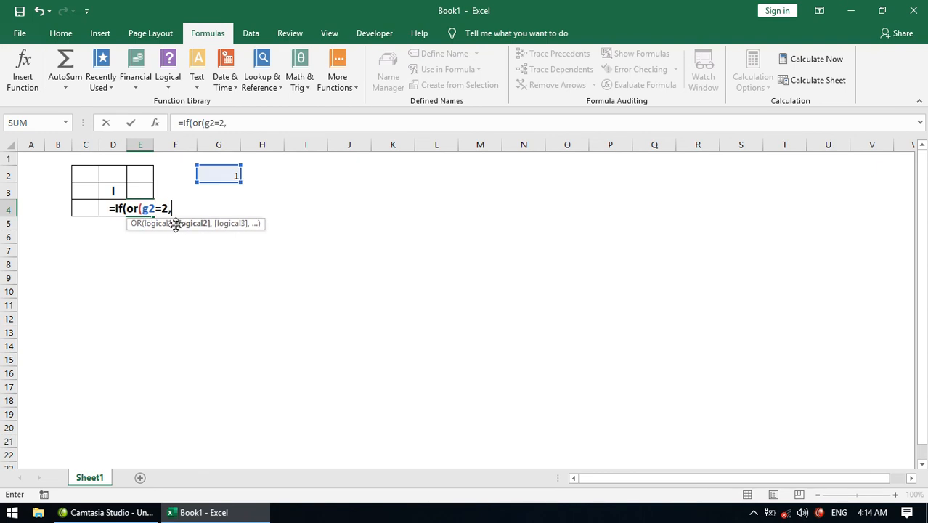
pyautogui.write('g2=3')
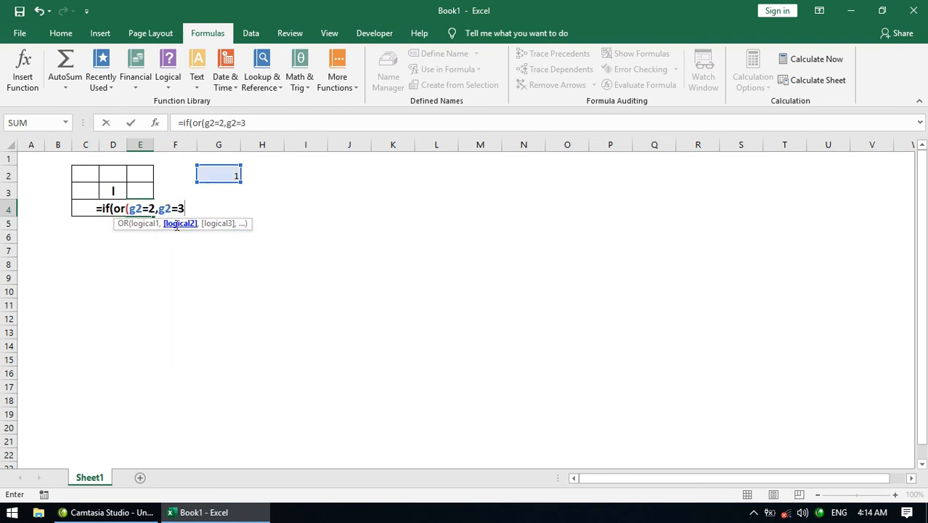
pyautogui.write(',g2')
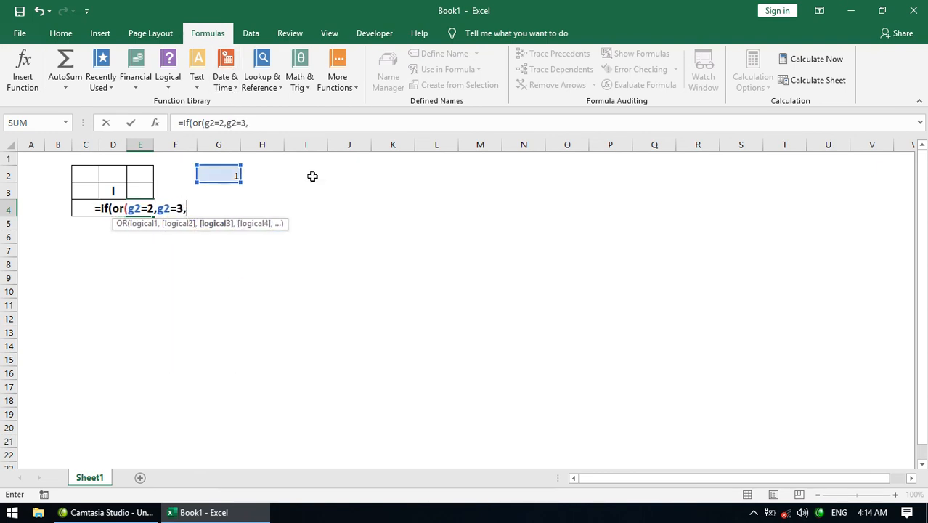
pyautogui.write('=4,g2=5,g2=6),"I",""')
pyautogui.press('Return')
pyautogui.press('Return')
# Step: Enter =IF(OR(G2=4,G2=5,G2=6),"l","") in cell E2, accepting the suggested formula correction
pyautogui.click(142, 189)
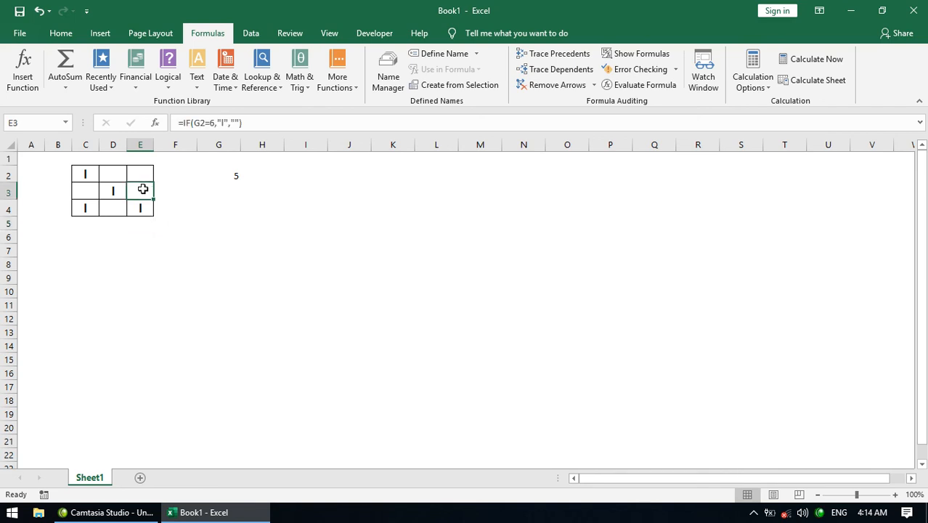
pyautogui.click(140, 173)
pyautogui.write('=')
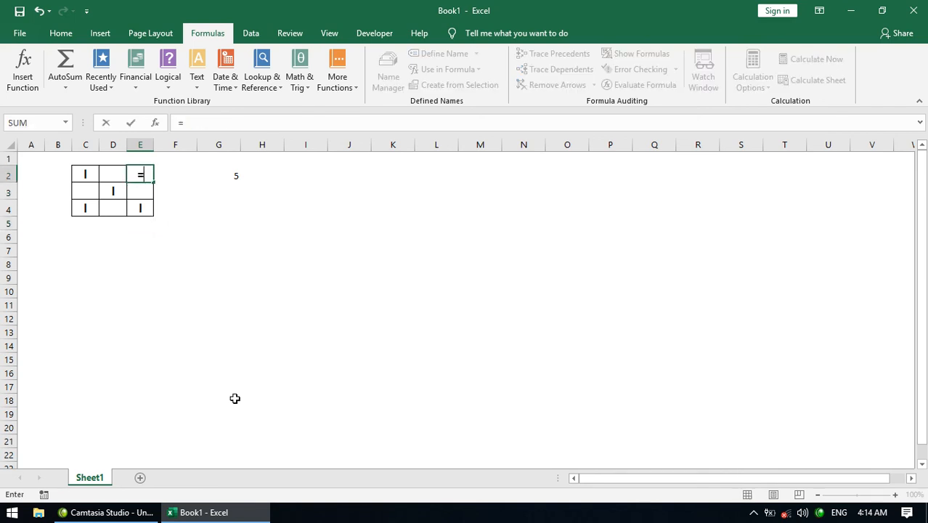
pyautogui.write('if(')
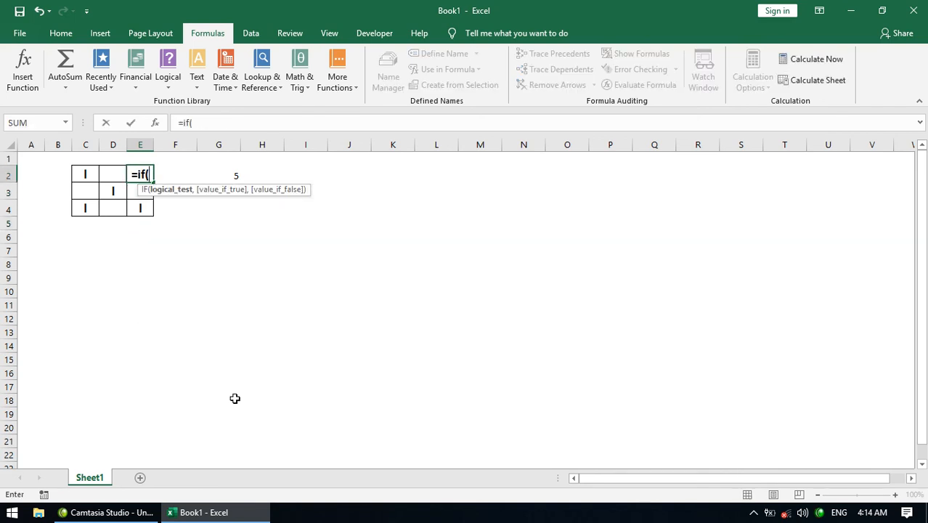
pyautogui.write('or(')
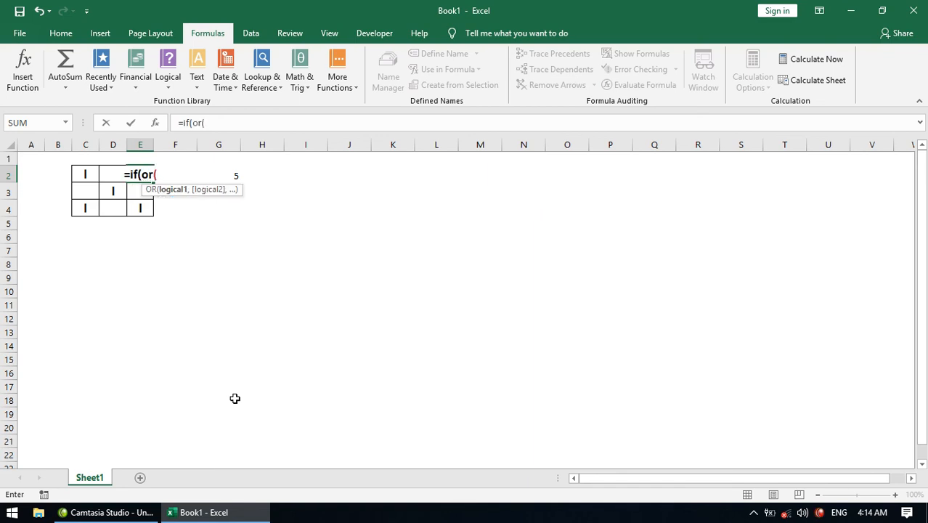
pyautogui.write('g2=')
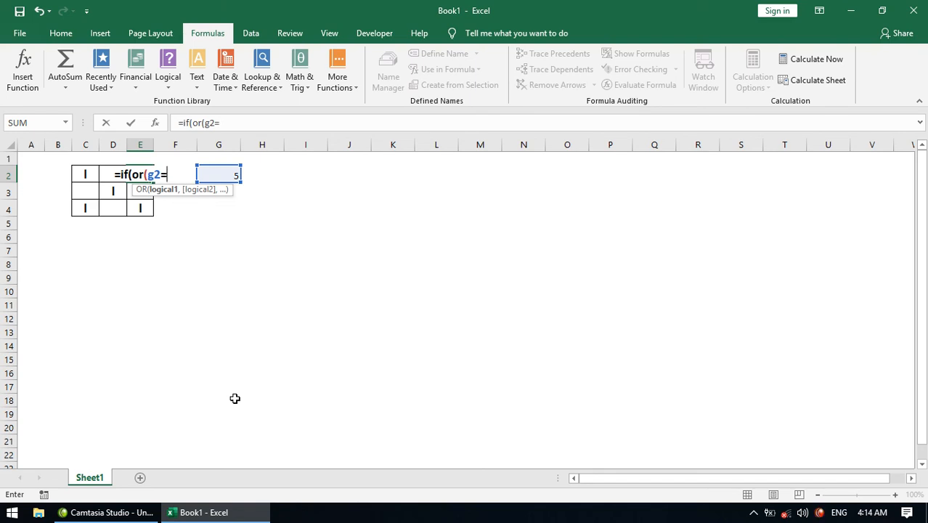
pyautogui.write('4,g2=5,')
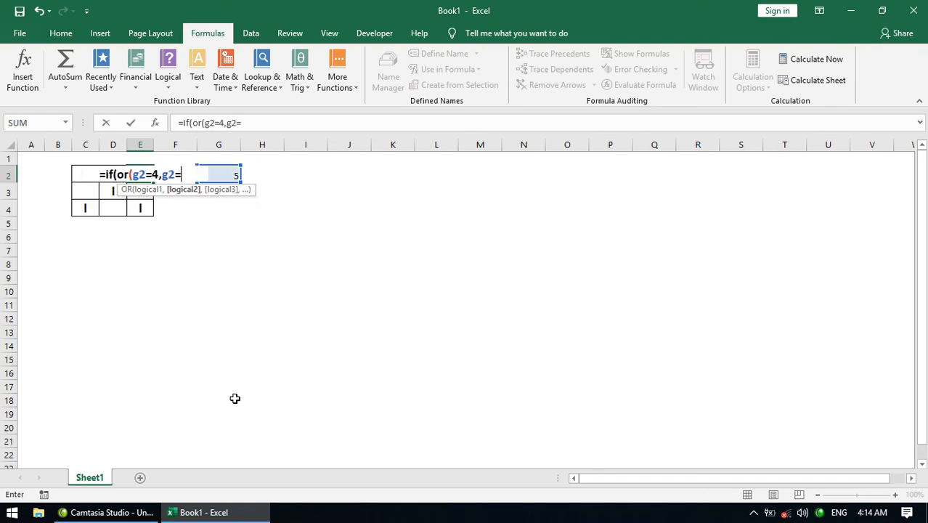
pyautogui.write('g2')
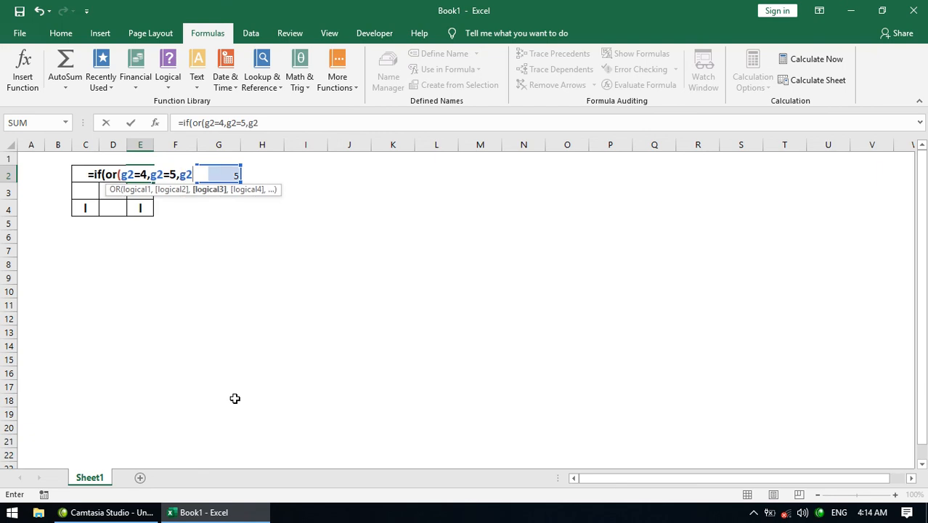
pyautogui.write('=6),"I",""')
pyautogui.press('Return')
pyautogui.press('Return')
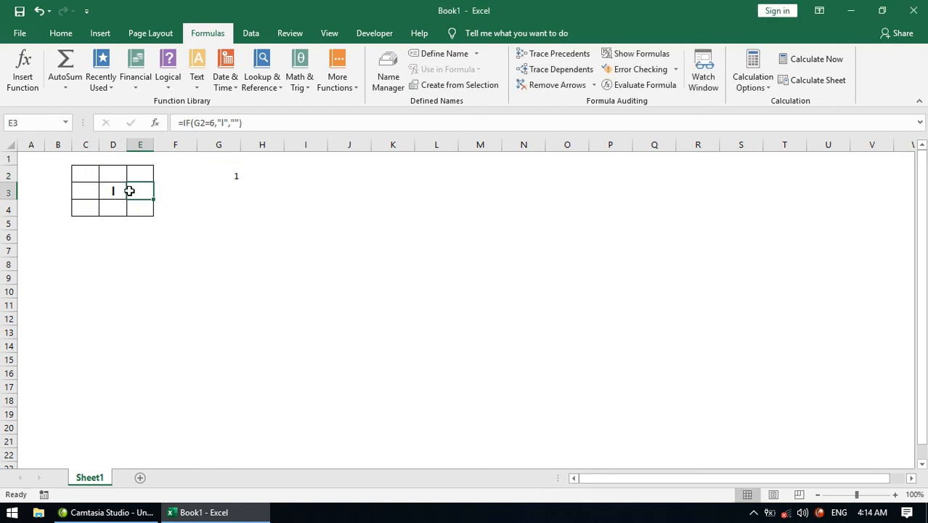
# Step: Format the dice grid C2:E4 in the Wingdings font at size 18
pyautogui.moveTo(96, 174); pyautogui.dragTo(135, 209)
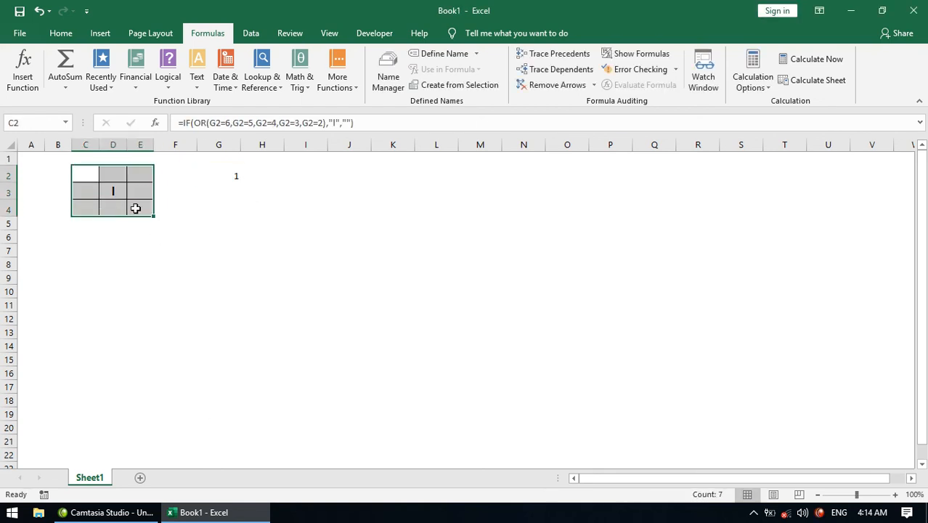
pyautogui.click(61, 34)
pyautogui.click(85, 64)
pyautogui.write('In')
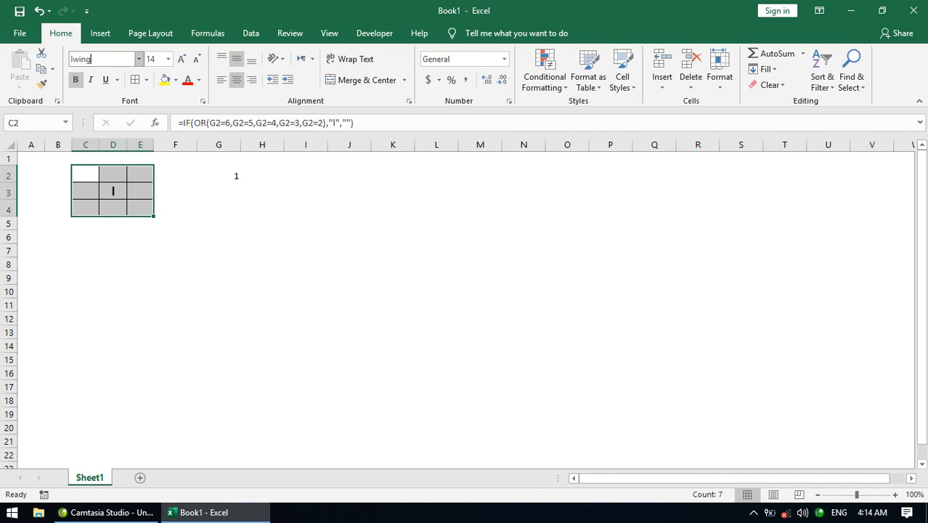
pyautogui.write('ngdings')
pyautogui.press('Return')
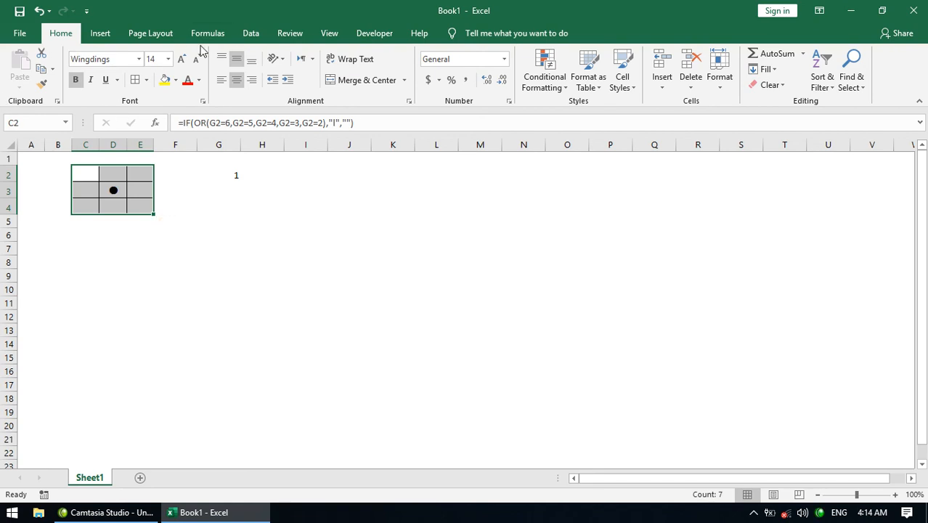
pyautogui.click(183, 60)
pyautogui.click(182, 60)
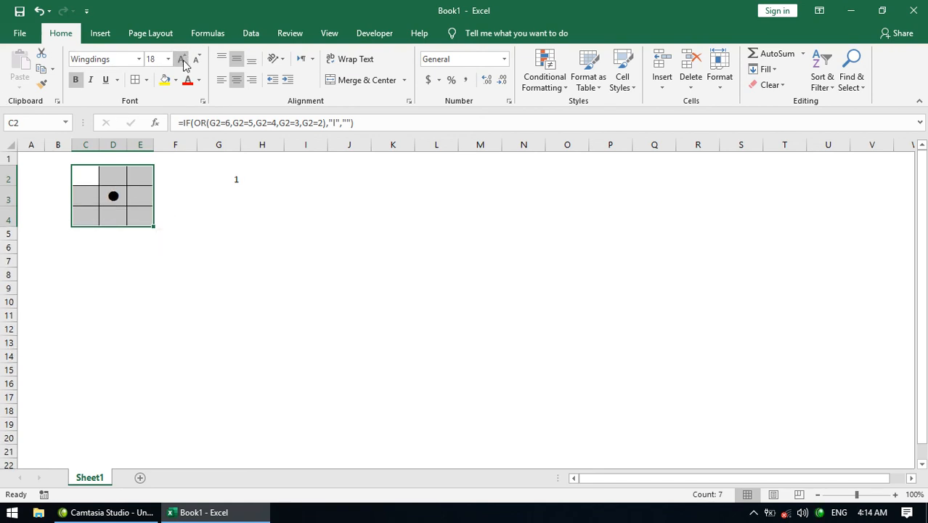
pyautogui.click(218, 232)
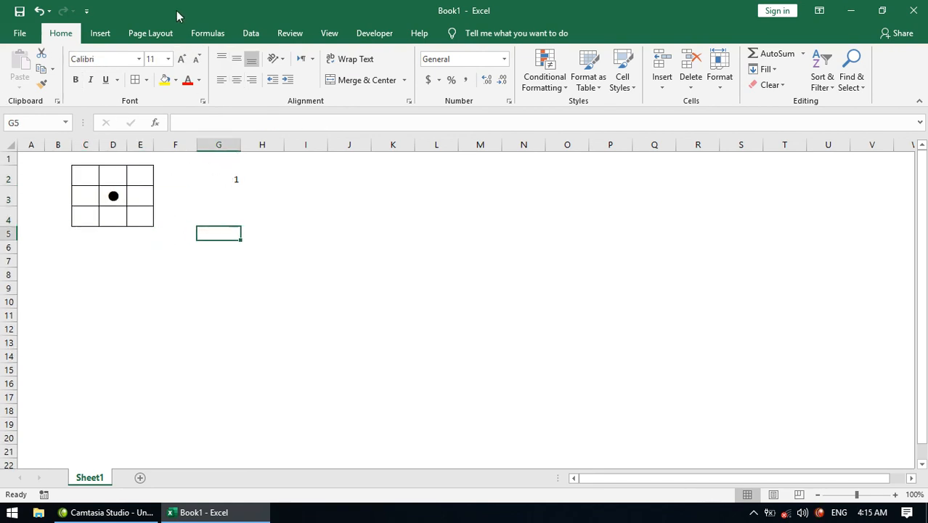
# Step: Recalculate the sheet repeatedly to check the dot pattern the dice grid shows for different random numbers
pyautogui.click(160, 34)
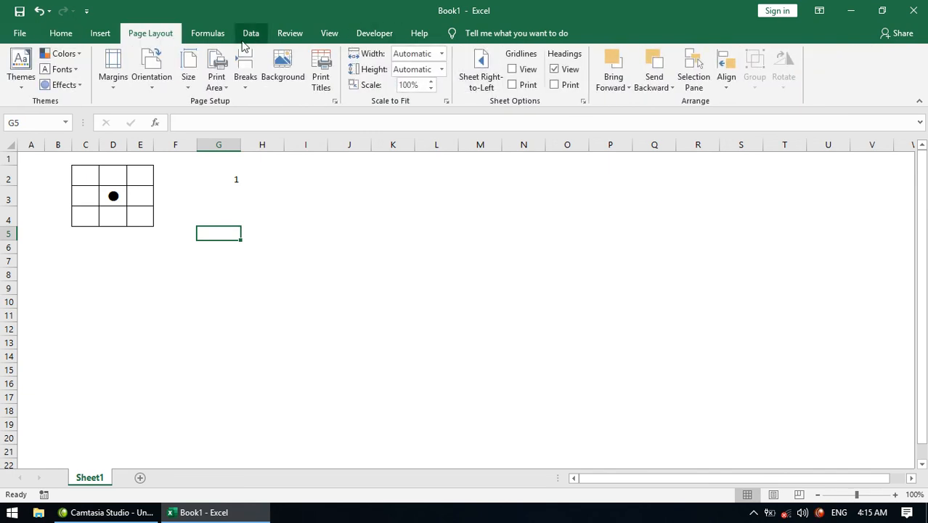
pyautogui.click(208, 34)
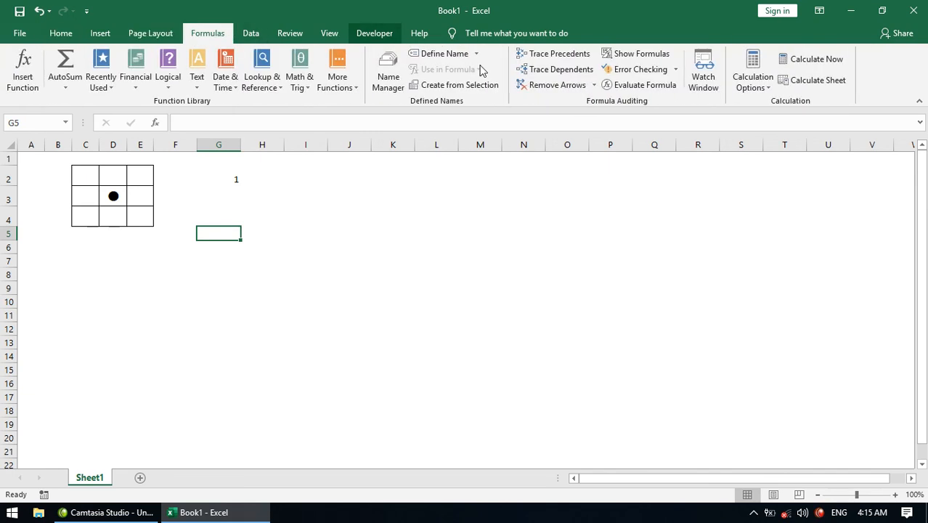
pyautogui.click(810, 86)
pyautogui.click(810, 86)
pyautogui.click(810, 86)
pyautogui.click(809, 86)
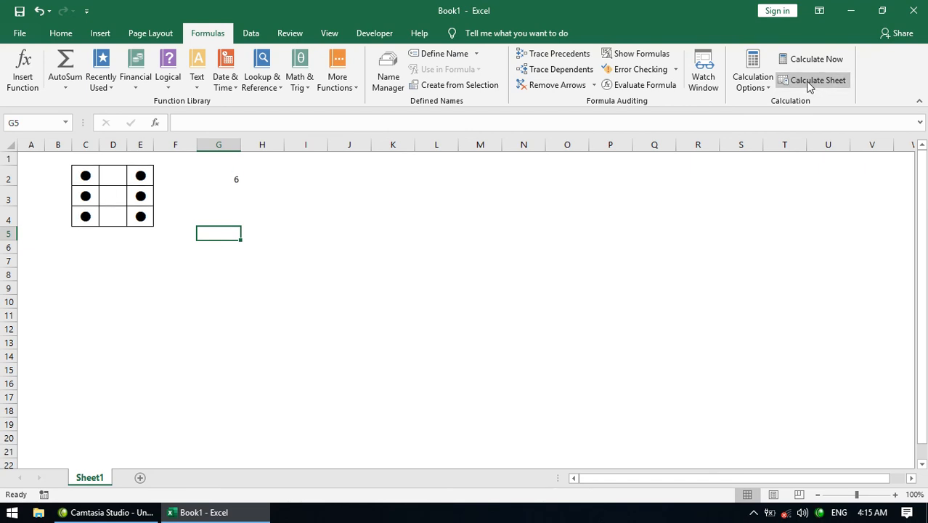
pyautogui.click(809, 86)
pyautogui.click(809, 85)
pyautogui.click(810, 85)
pyautogui.click(809, 86)
pyautogui.click(809, 86)
pyautogui.click(809, 86)
pyautogui.click(810, 86)
pyautogui.click(809, 86)
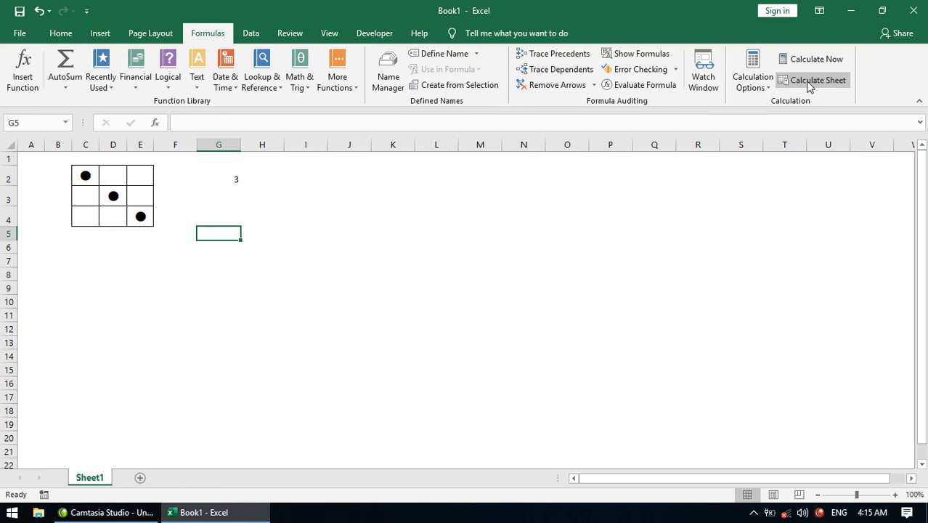
pyautogui.click(810, 86)
pyautogui.click(810, 85)
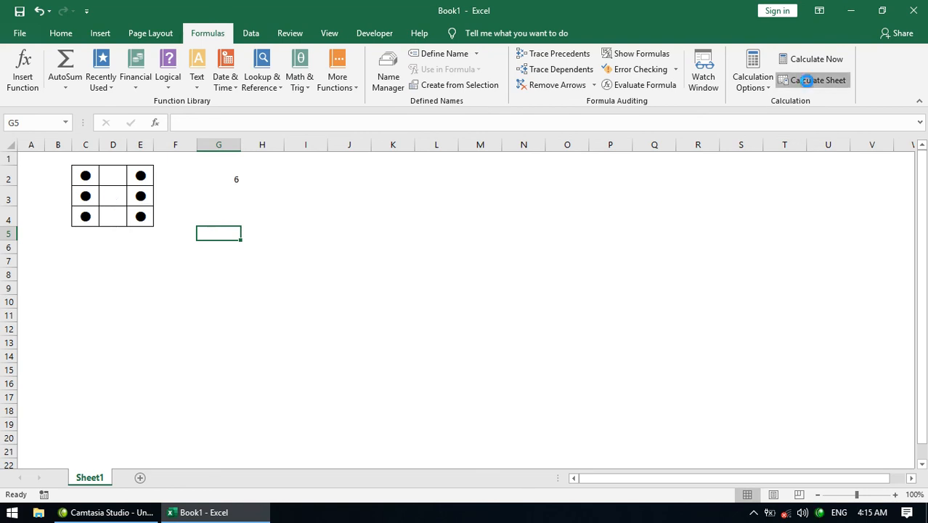
pyautogui.click(809, 86)
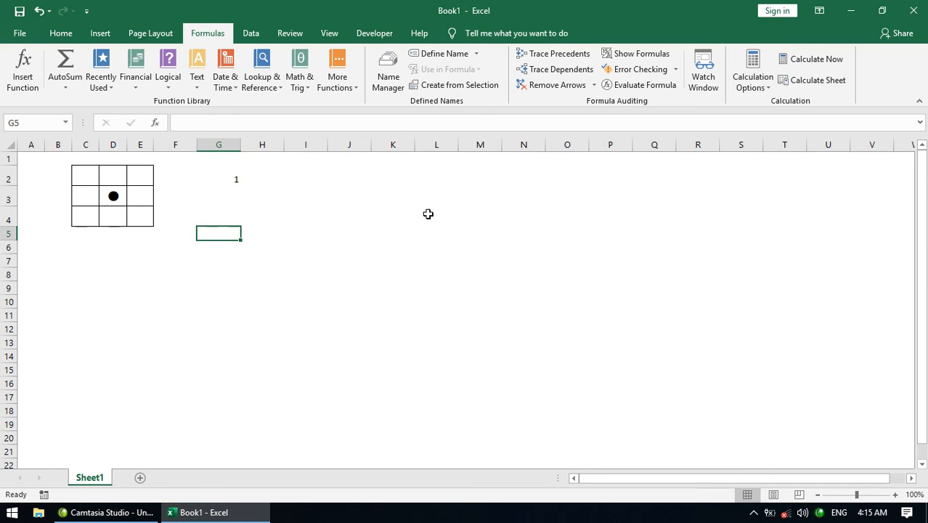
# Step: Draw a Flowchart: Terminator shape about 0.65" wide and 0.25" high across A2:B2, beside the dice grid
pyautogui.click(100, 33)
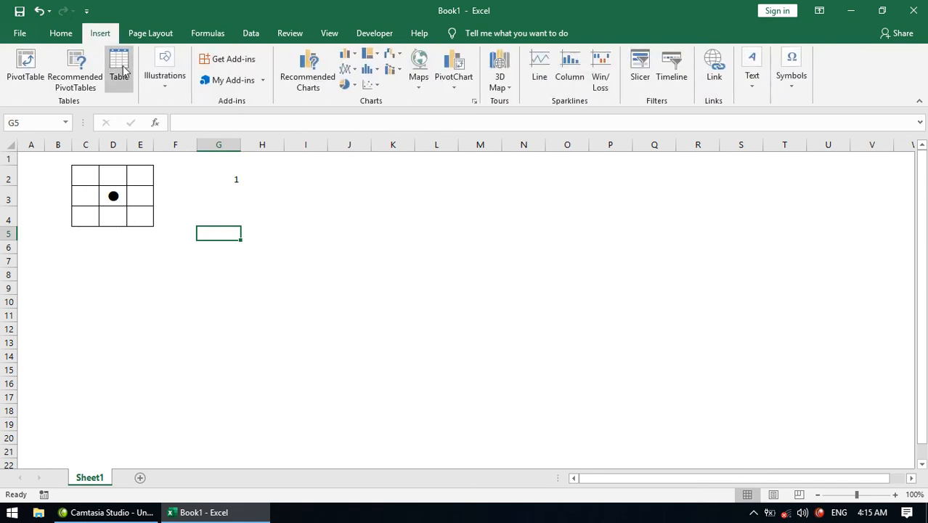
pyautogui.click(161, 81)
pyautogui.click(227, 143)
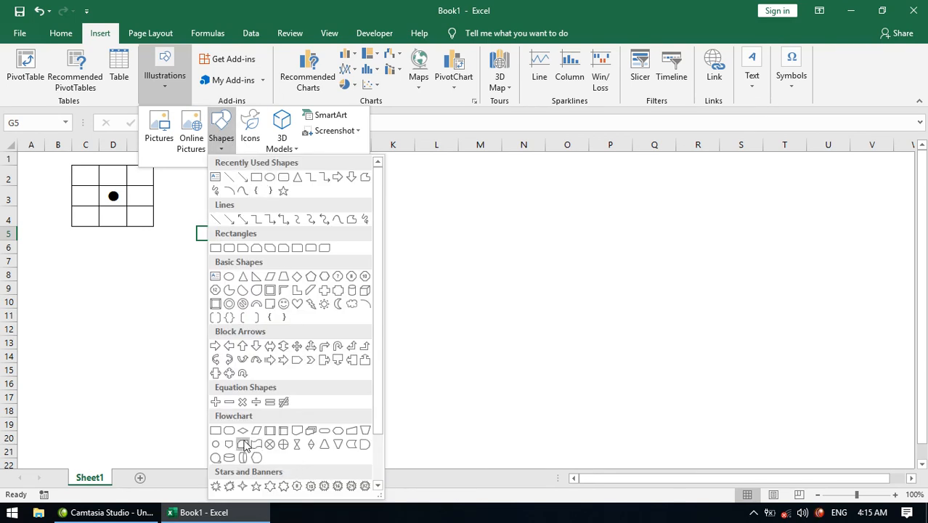
pyautogui.click(320, 430)
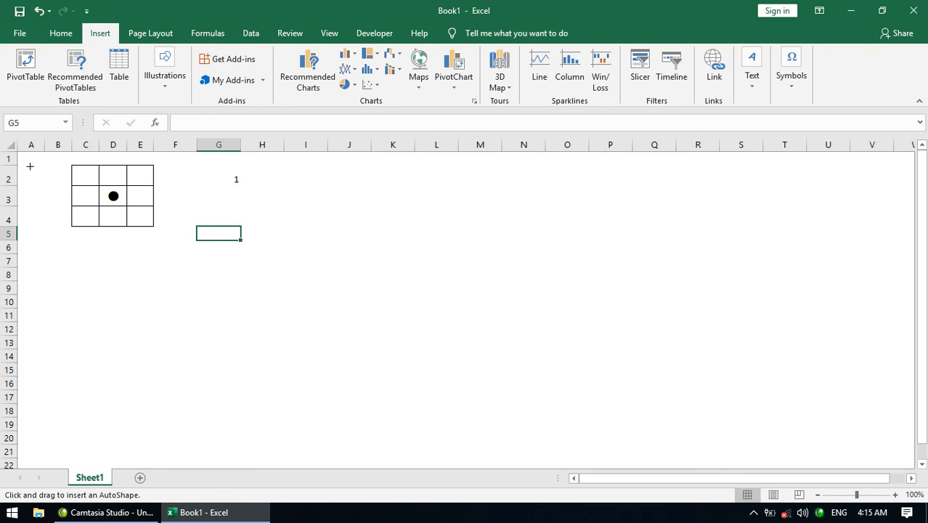
pyautogui.moveTo(24, 170); pyautogui.dragTo(66, 187)
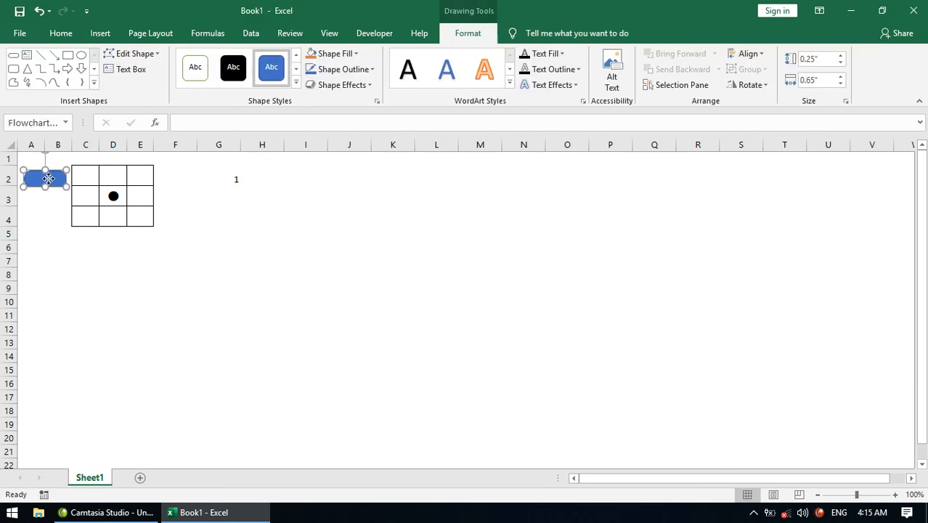
# Step: Label the terminator shape "Dice" and centre the text horizontally and vertically
pyautogui.rightClick(48, 178)
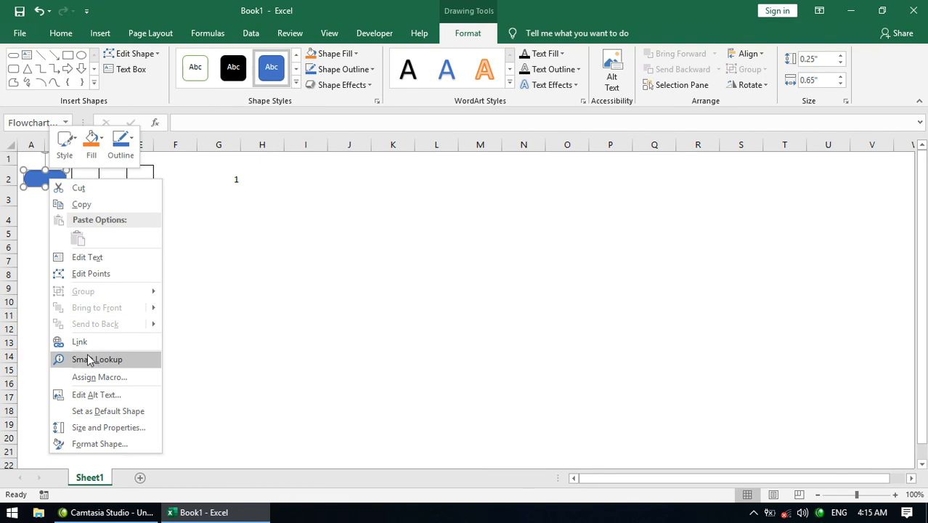
pyautogui.click(93, 258)
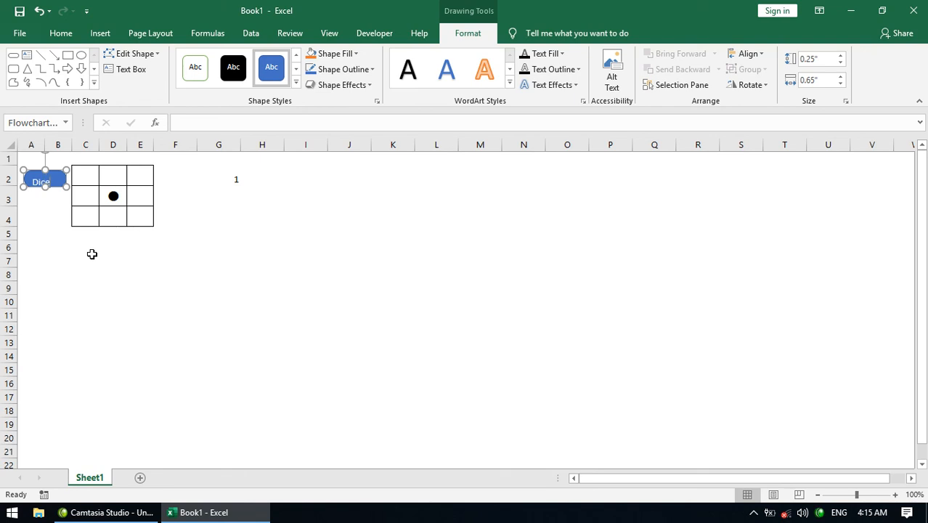
pyautogui.click(62, 33)
pyautogui.click(236, 59)
pyautogui.click(237, 80)
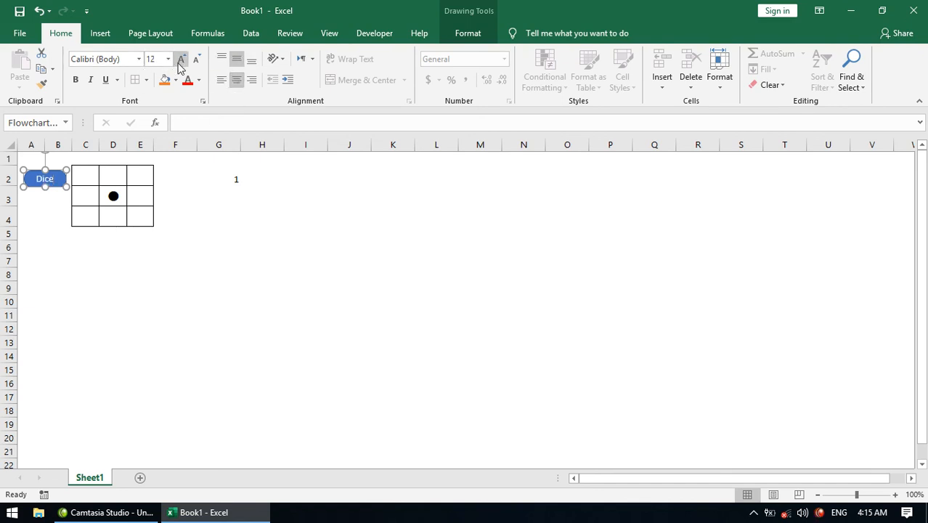
# Step: Try to set the font colour of the shape's Dice label to black
pyautogui.click(198, 80)
pyautogui.click(198, 82)
pyautogui.click(199, 83)
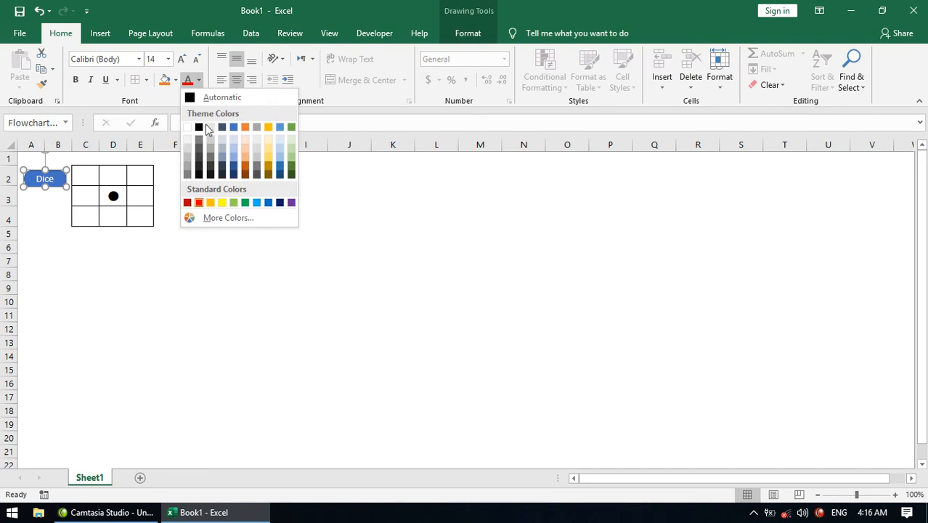
pyautogui.click(200, 128)
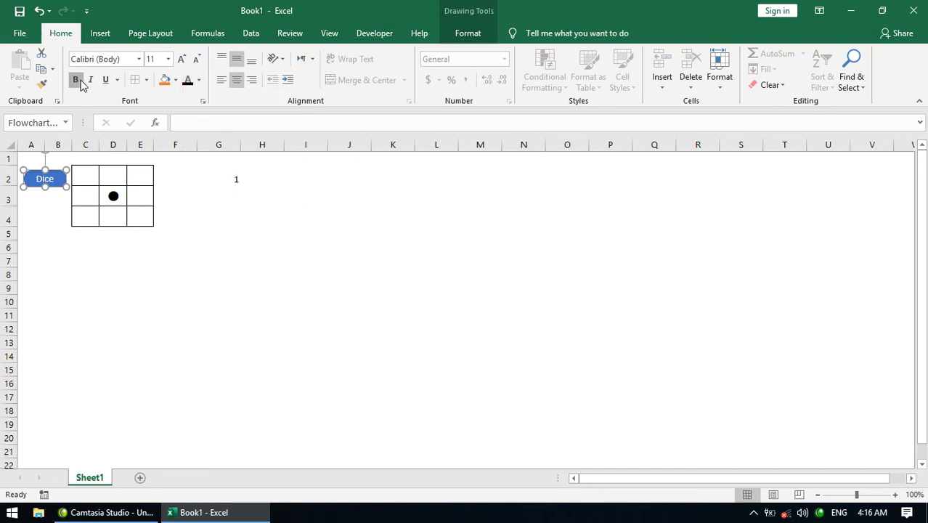
# Step: Format the shape's Dice label as black, bold text at size 12
pyautogui.click(64, 230)
pyautogui.click(45, 179)
pyautogui.doubleClick(44, 179)
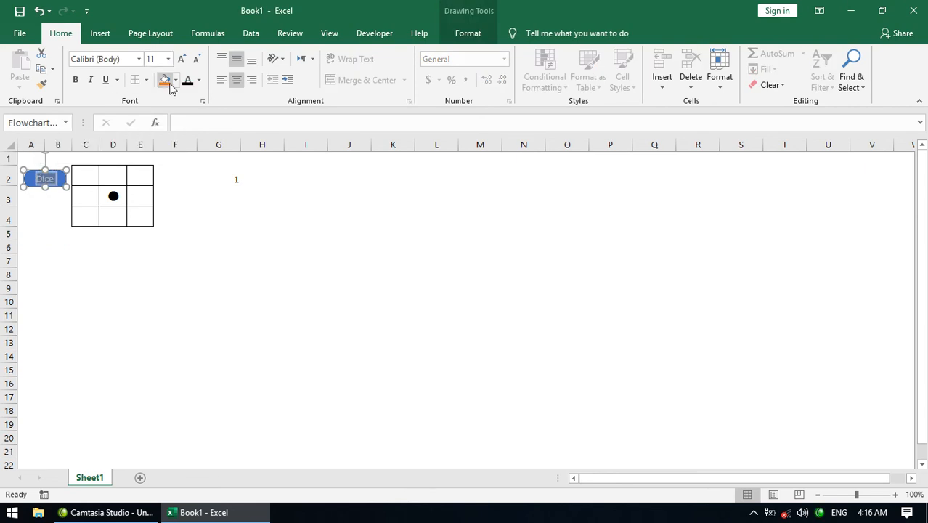
pyautogui.click(181, 60)
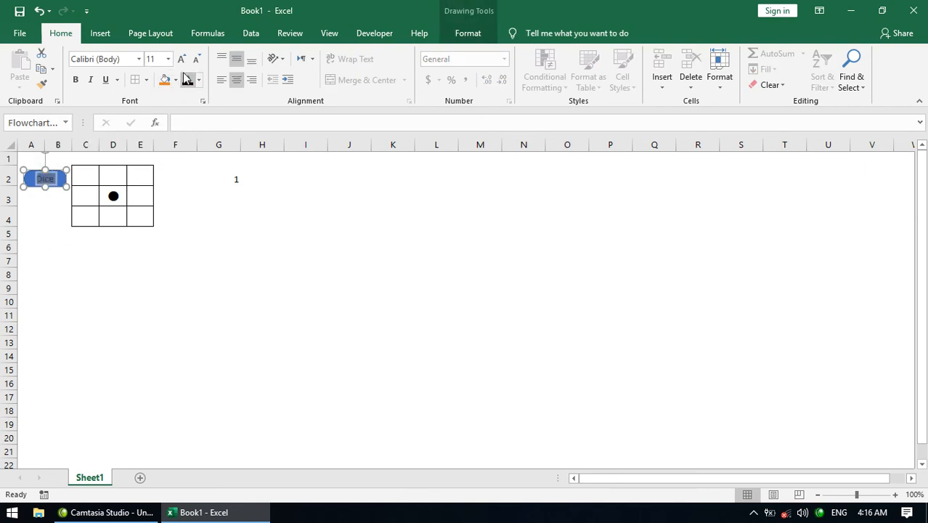
pyautogui.click(76, 81)
pyautogui.click(54, 268)
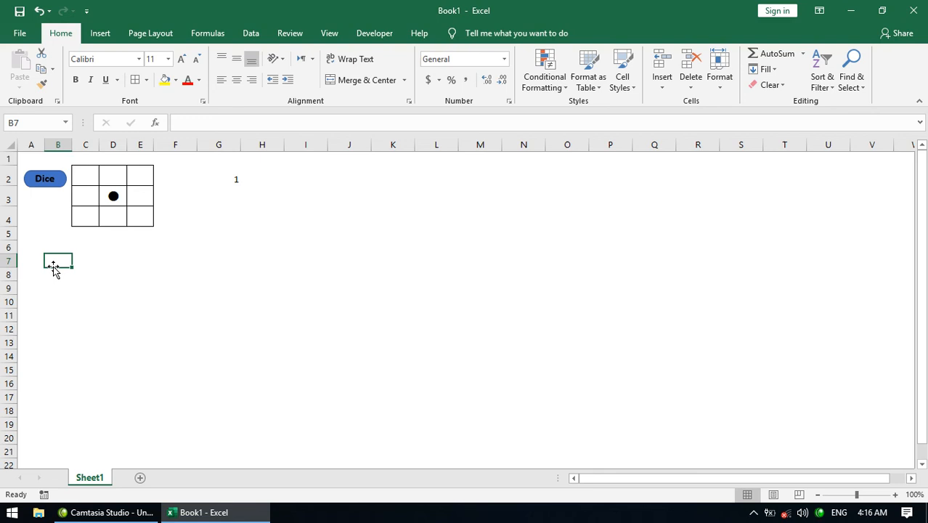
pyautogui.click(54, 180)
pyautogui.rightClick(55, 182)
pyautogui.press('Escape')
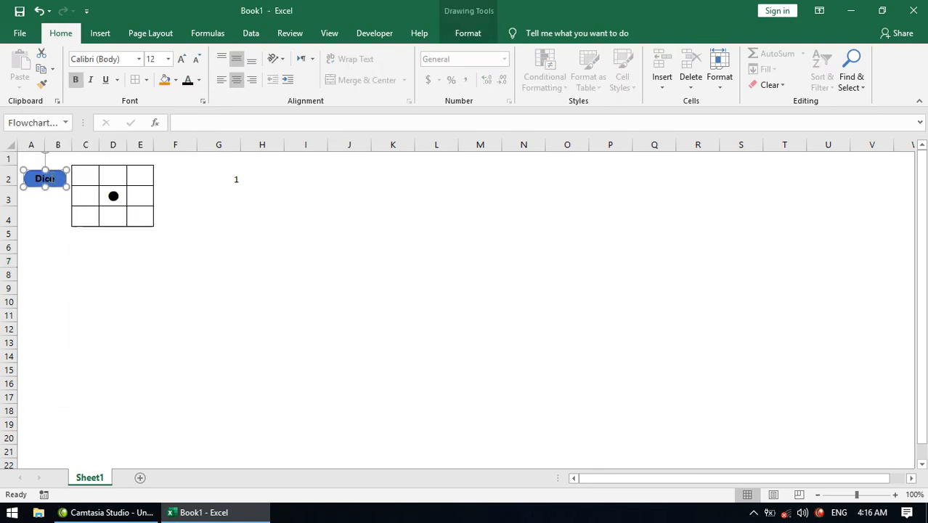
pyautogui.click(466, 33)
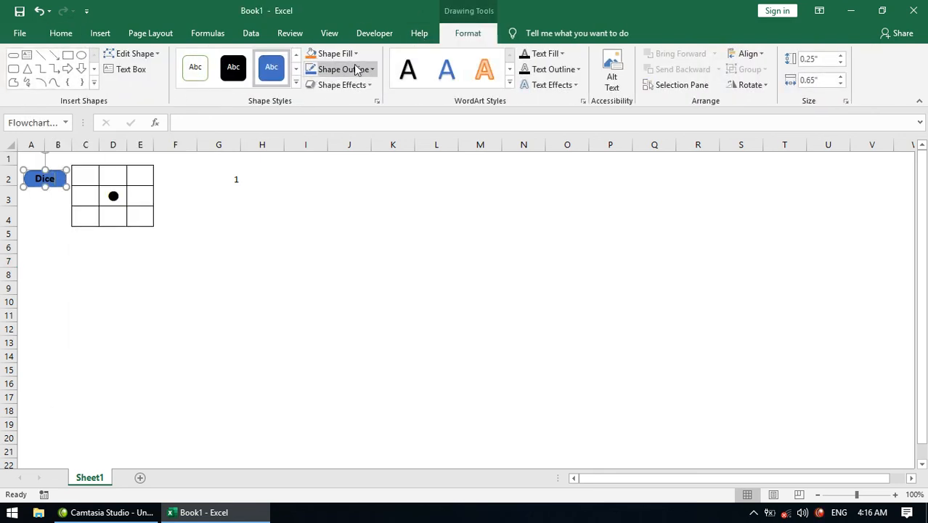
pyautogui.click(296, 82)
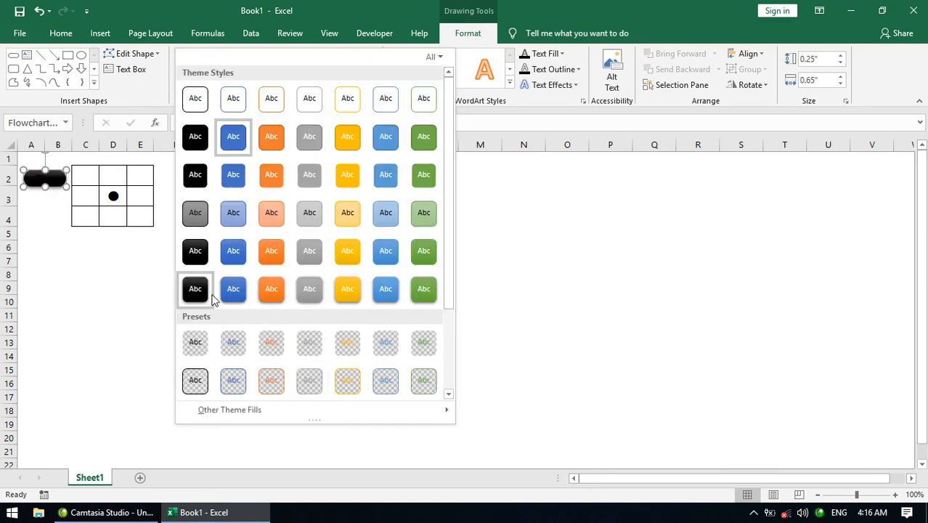
pyautogui.click(509, 216)
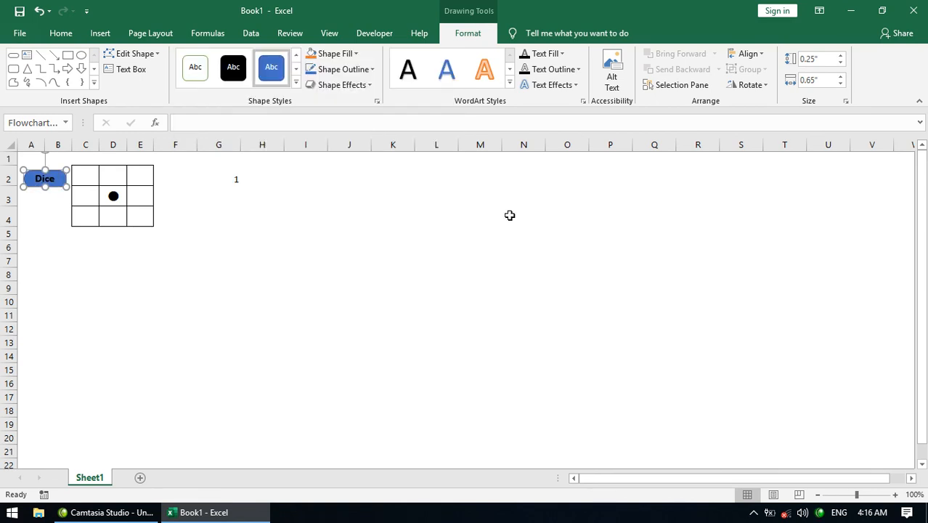
# Step: Apply the third 3-D preset effect in the first row of presets to the Dice shape, then deselect the shape
pyautogui.click(358, 85)
pyautogui.moveTo(379, 113)
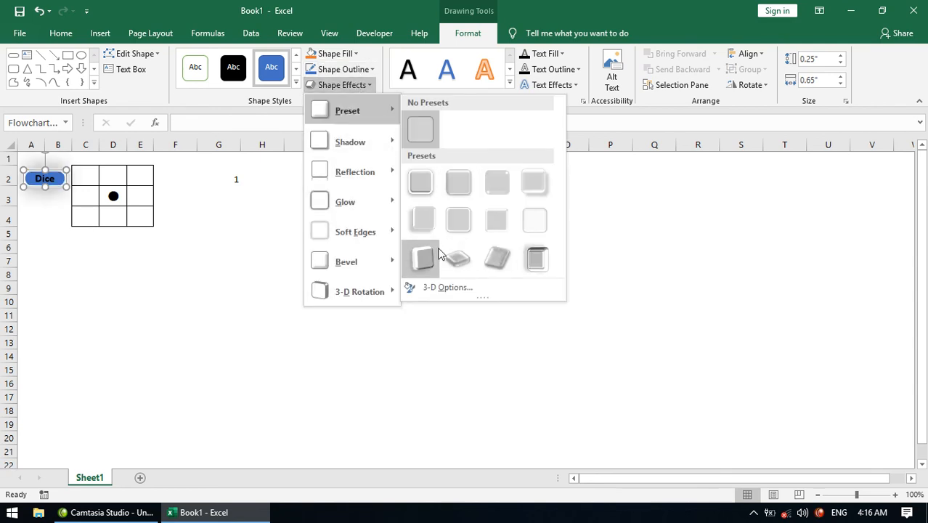
pyautogui.click(491, 190)
pyautogui.click(202, 223)
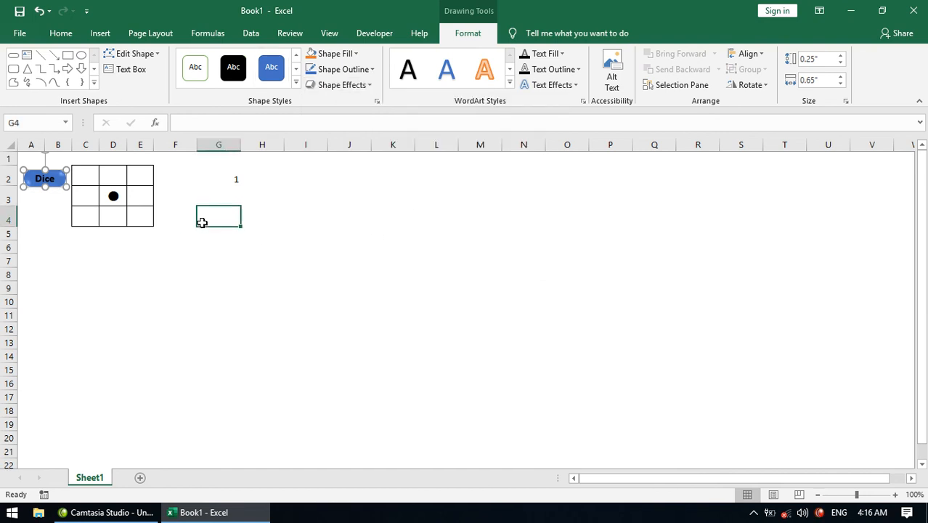
# Step: Create a new macro assigned to the Dice shape and maximize the Visual Basic code editor
pyautogui.rightClick(61, 181)
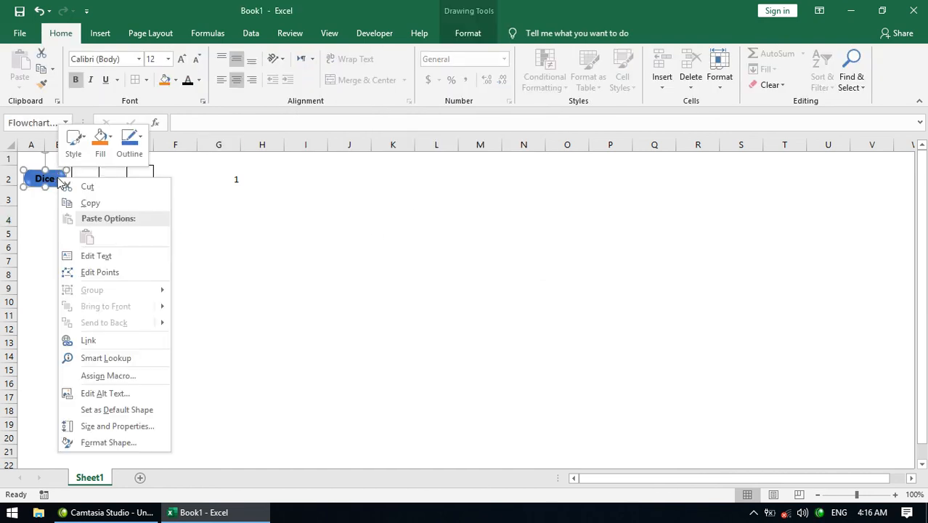
pyautogui.click(105, 376)
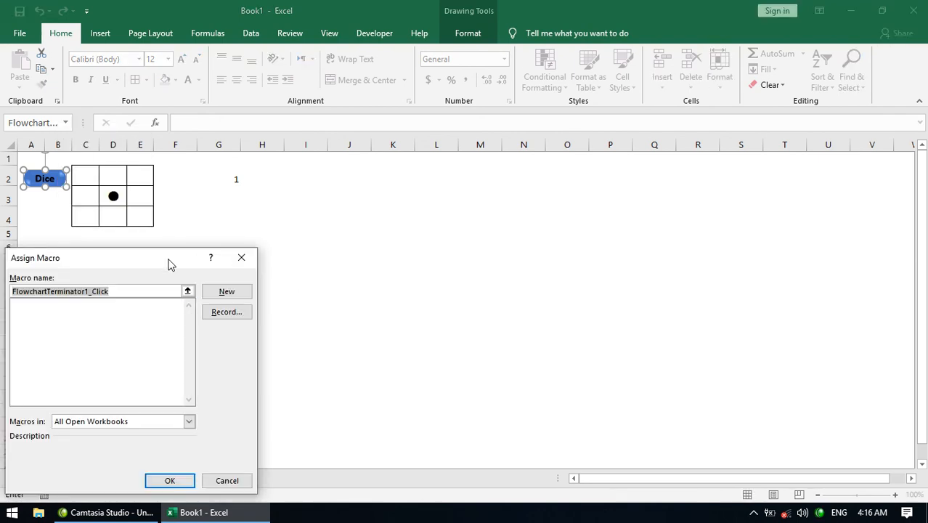
pyautogui.moveTo(169, 261); pyautogui.dragTo(306, 109)
pyautogui.click(363, 141)
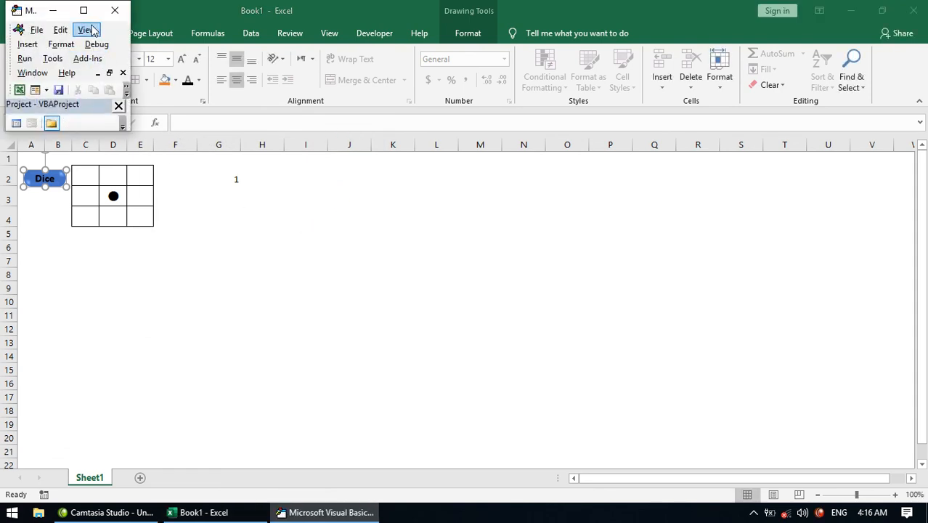
pyautogui.click(83, 10)
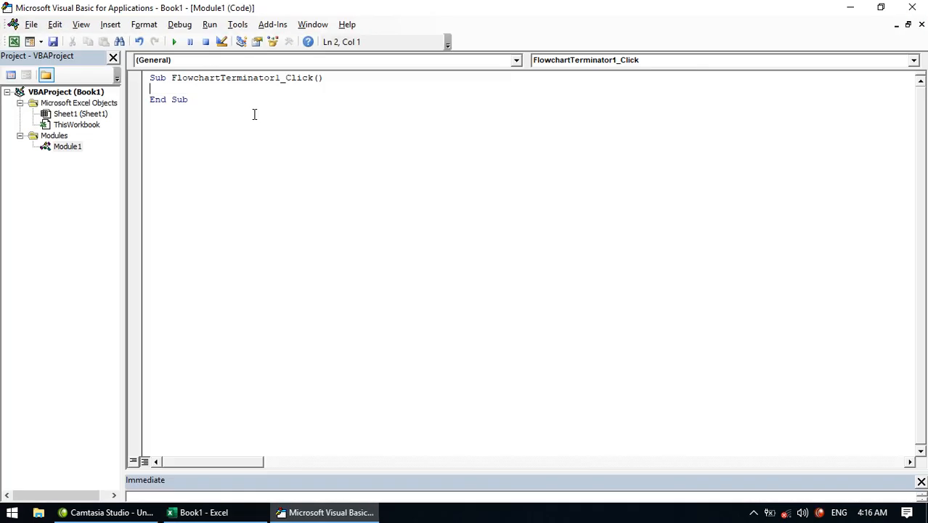
# Step: Add the statement Application.Calculate to the body of the Dice shape's click macro
pyautogui.write('ation.cl')
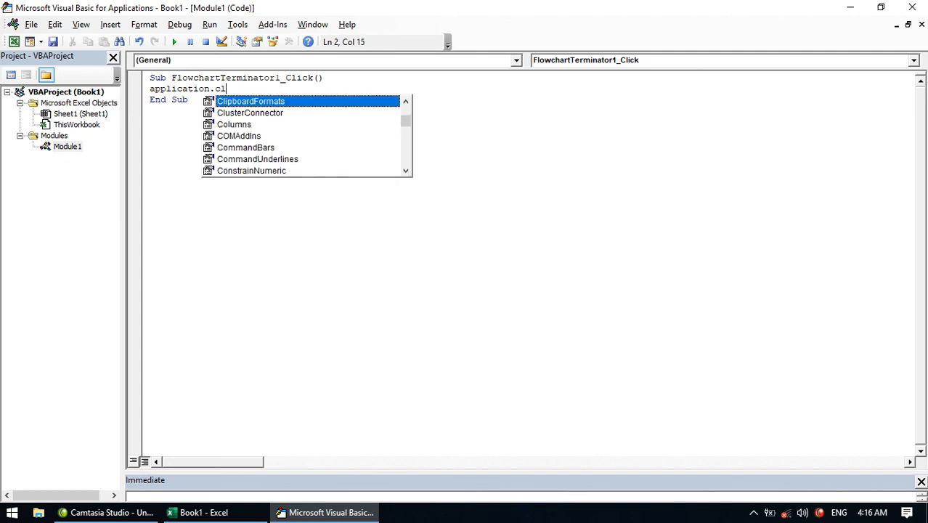
pyautogui.press('BackSpace')
pyautogui.write('a')
pyautogui.press('Return')
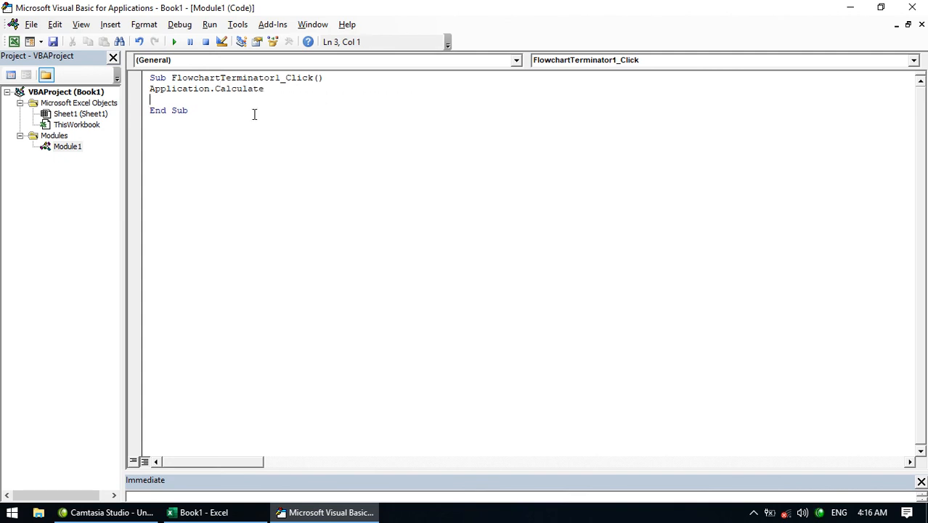
# Step: Return to the Excel worksheet, deselect the Dice shape by selecting A5, and test its macro by rolling the dice twice
pyautogui.click(13, 40)
pyautogui.click(40, 231)
pyautogui.click(44, 181)
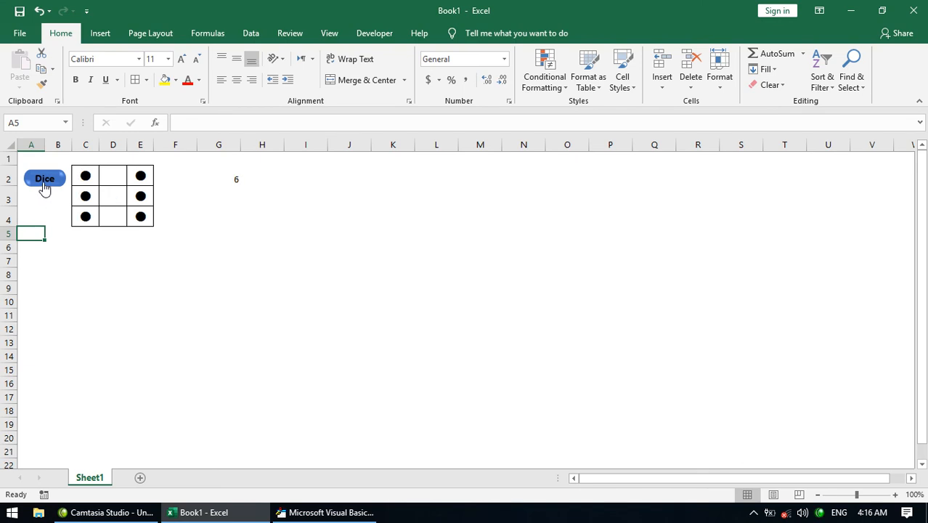
pyautogui.click(44, 182)
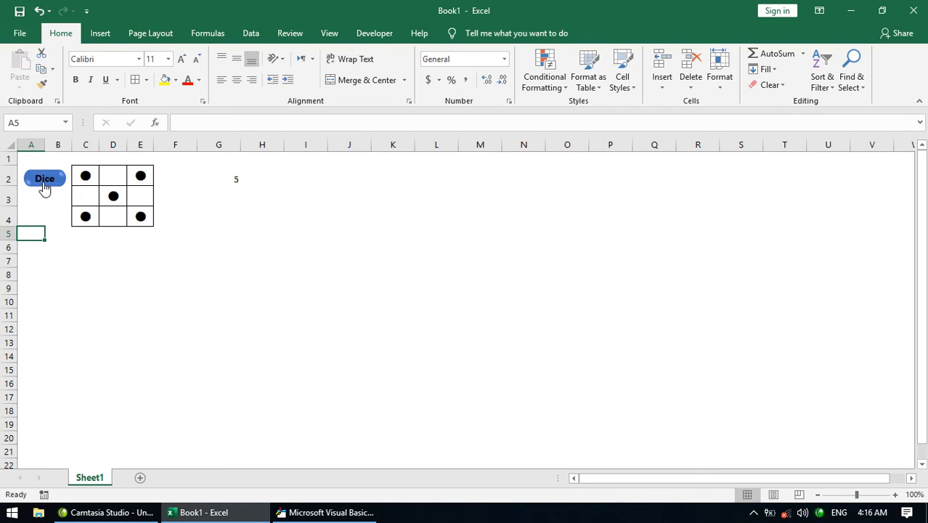